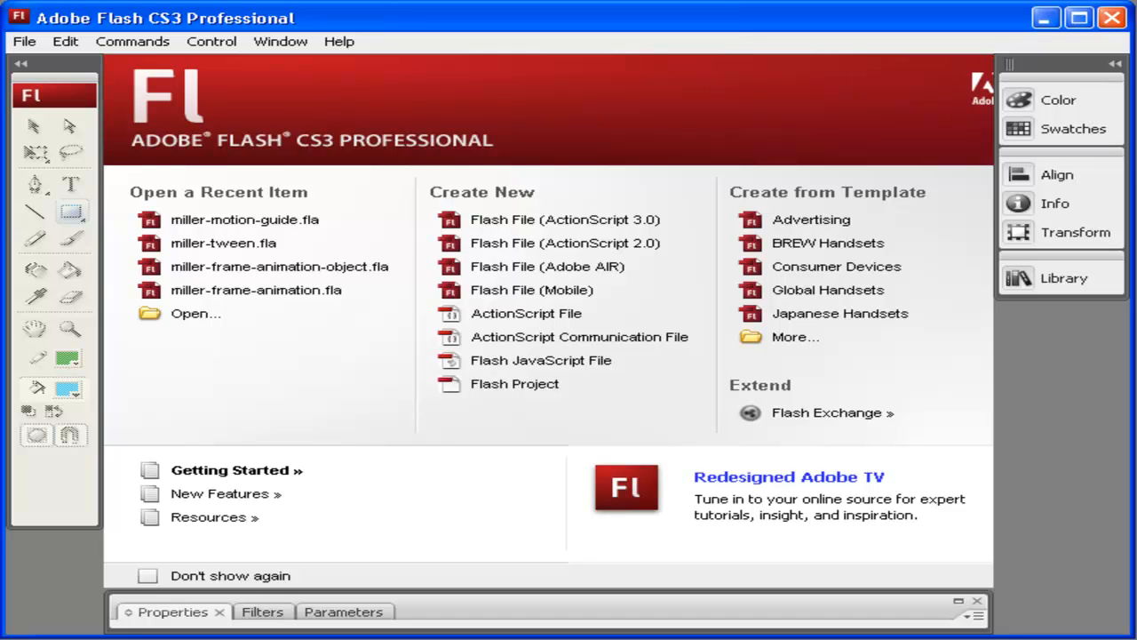
# Step: Create a new Flash File (ActionScript 3.0) and draw a blue rectangle about 308 by 135 pixels on frame 1
pyautogui.click(599, 221)
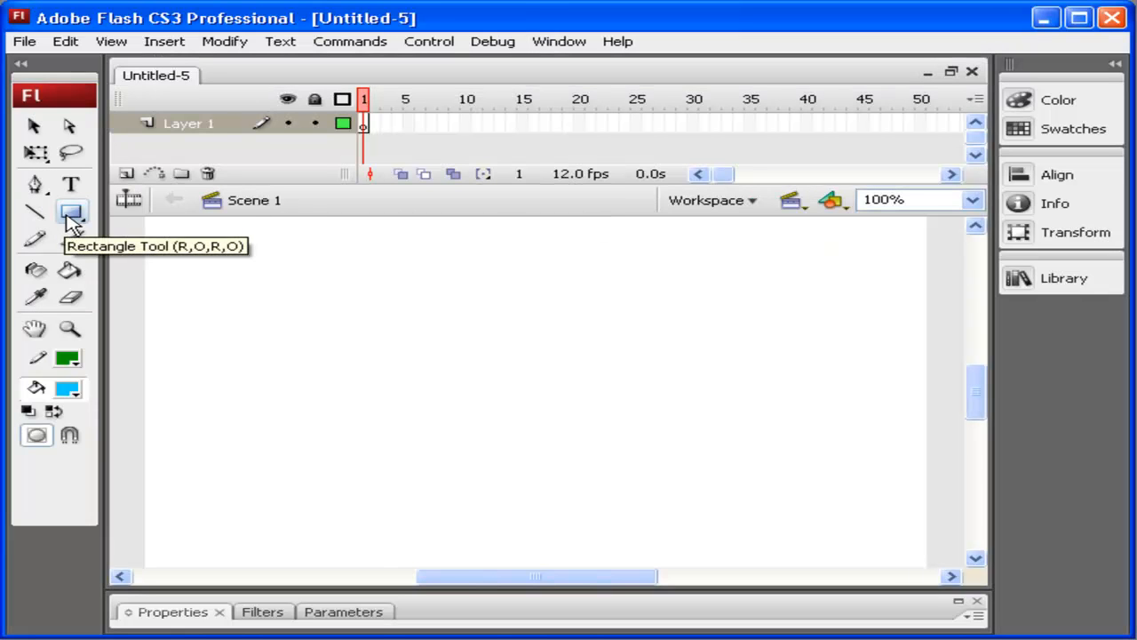
pyautogui.click(363, 124)
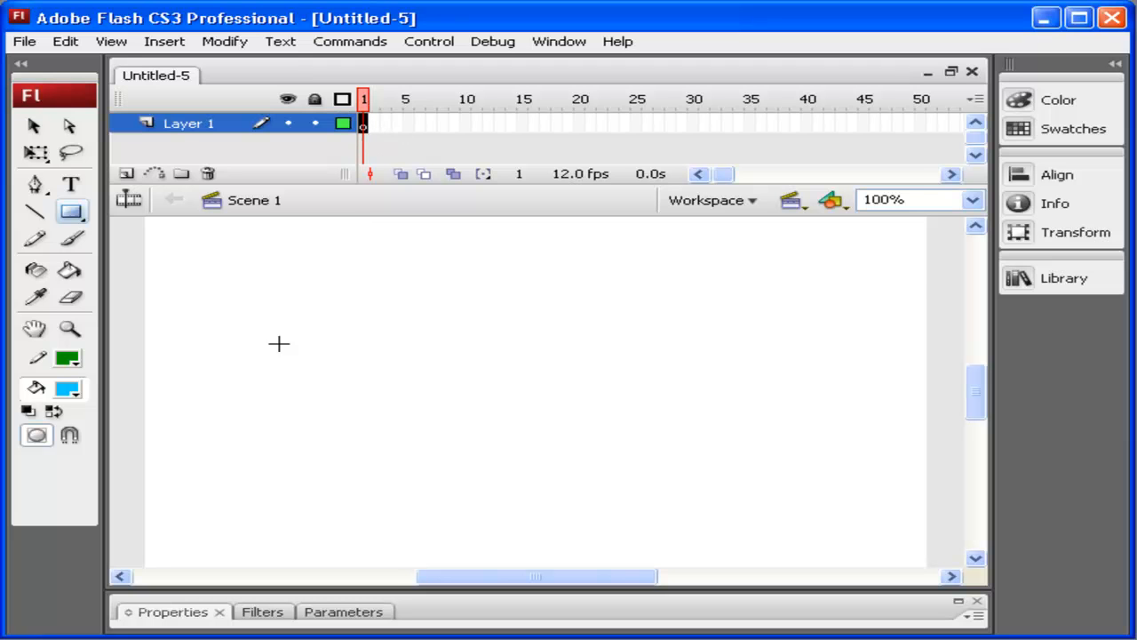
pyautogui.moveTo(236, 312); pyautogui.dragTo(579, 462)
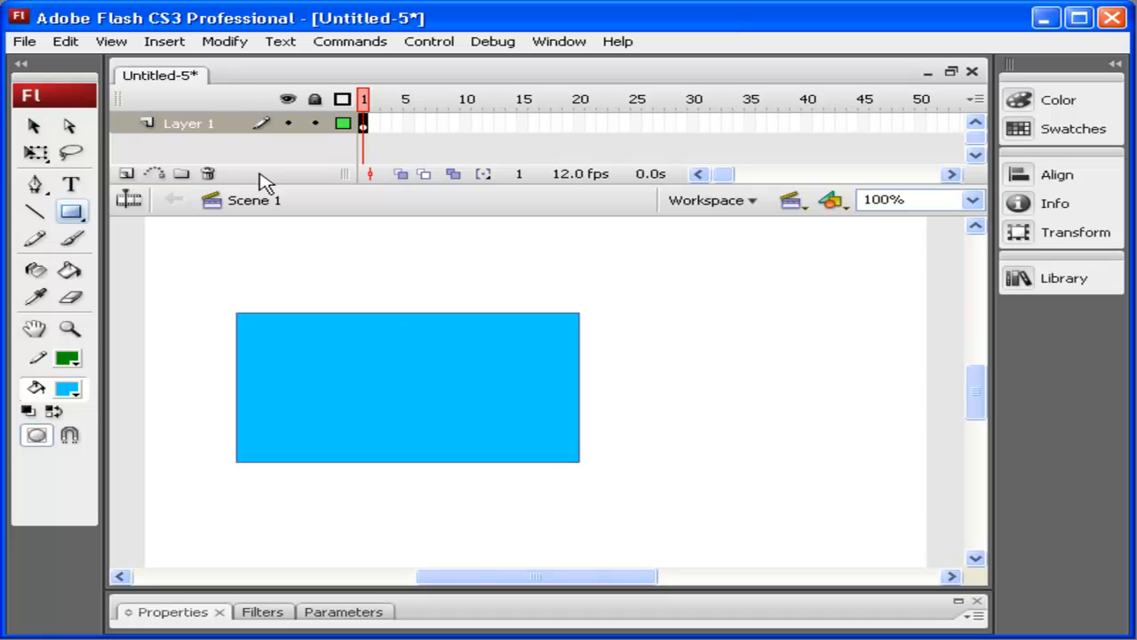
# Step: Rename the layer to ShapeTween
pyautogui.click(205, 130)
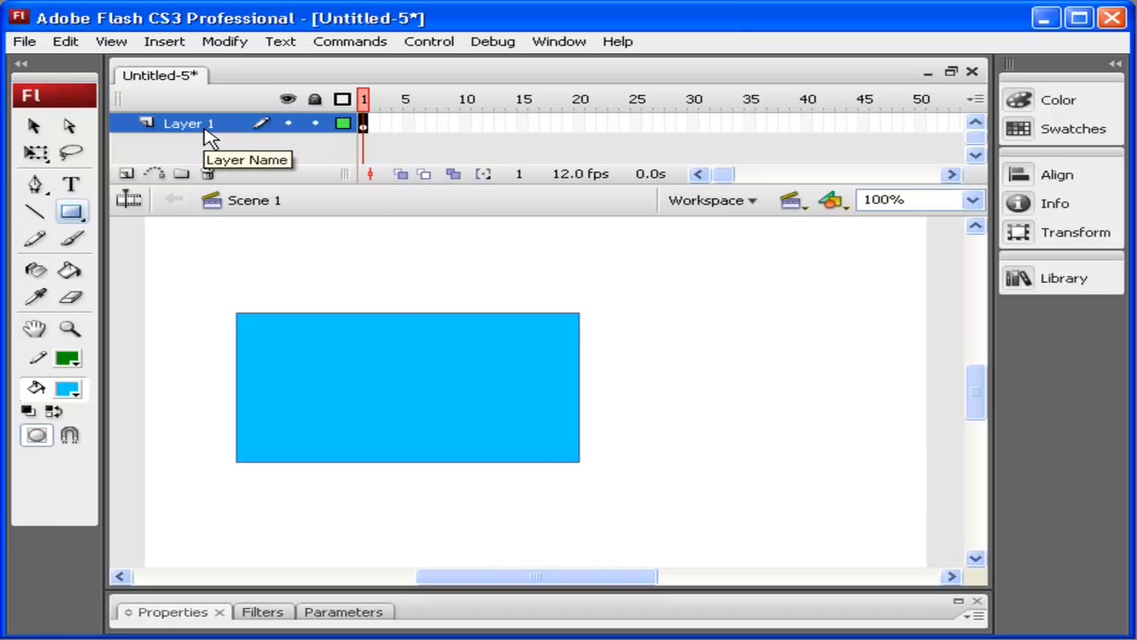
pyautogui.doubleClick(205, 129)
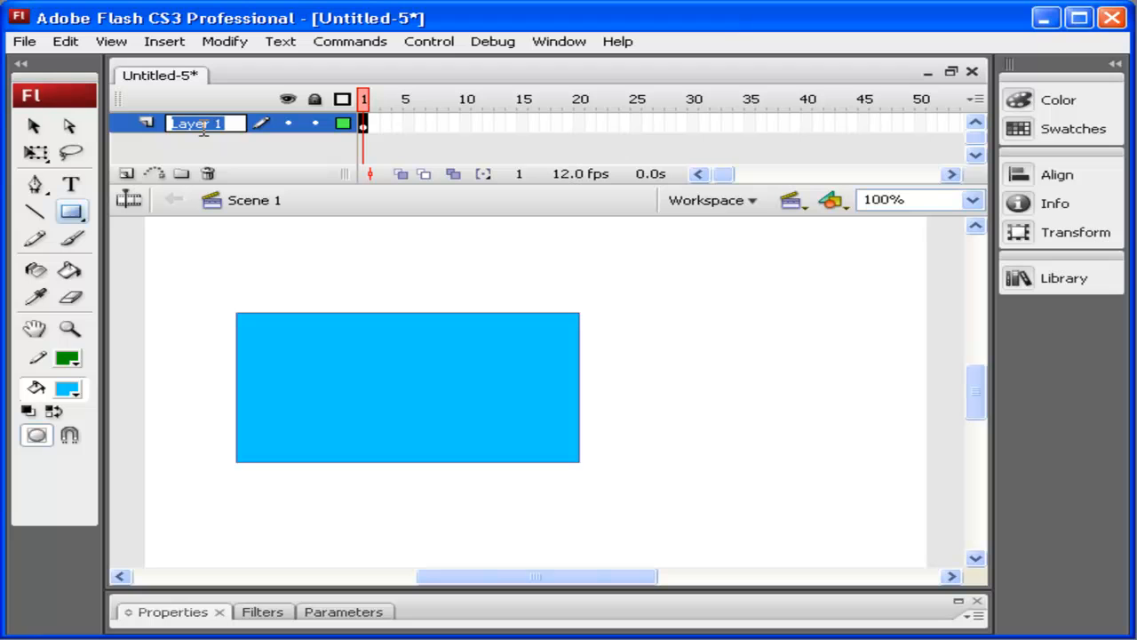
pyautogui.press('BackSpace')
pyautogui.write('ShapeTwee')
pyautogui.press('Return')
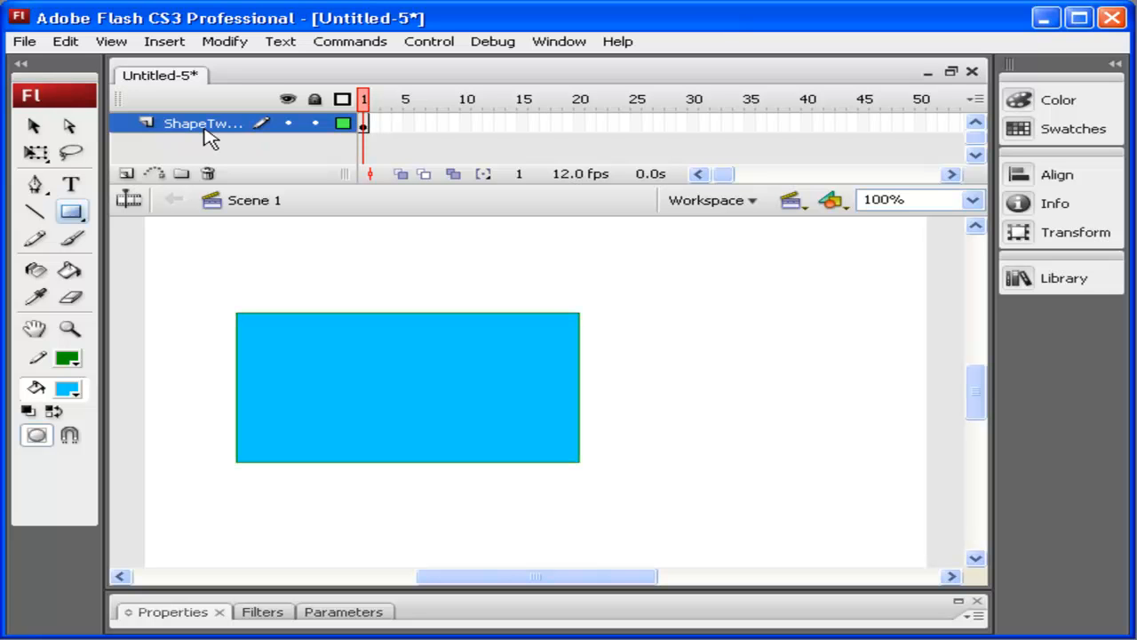
# Step: Save the document as miller-shape-tween
pyautogui.click(24, 42)
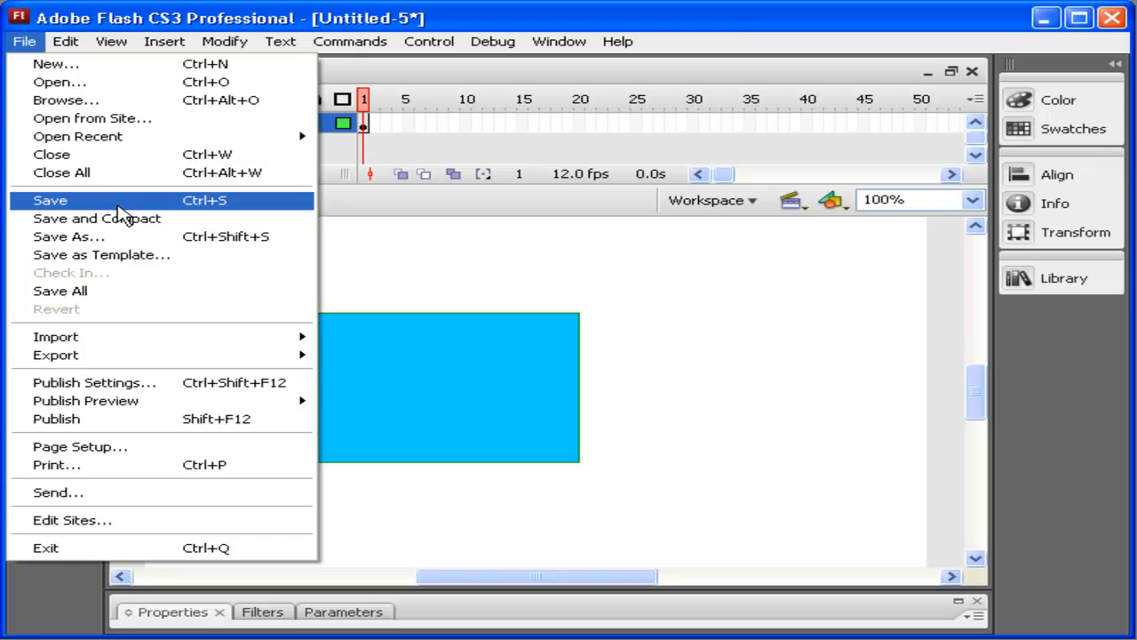
pyautogui.click(117, 203)
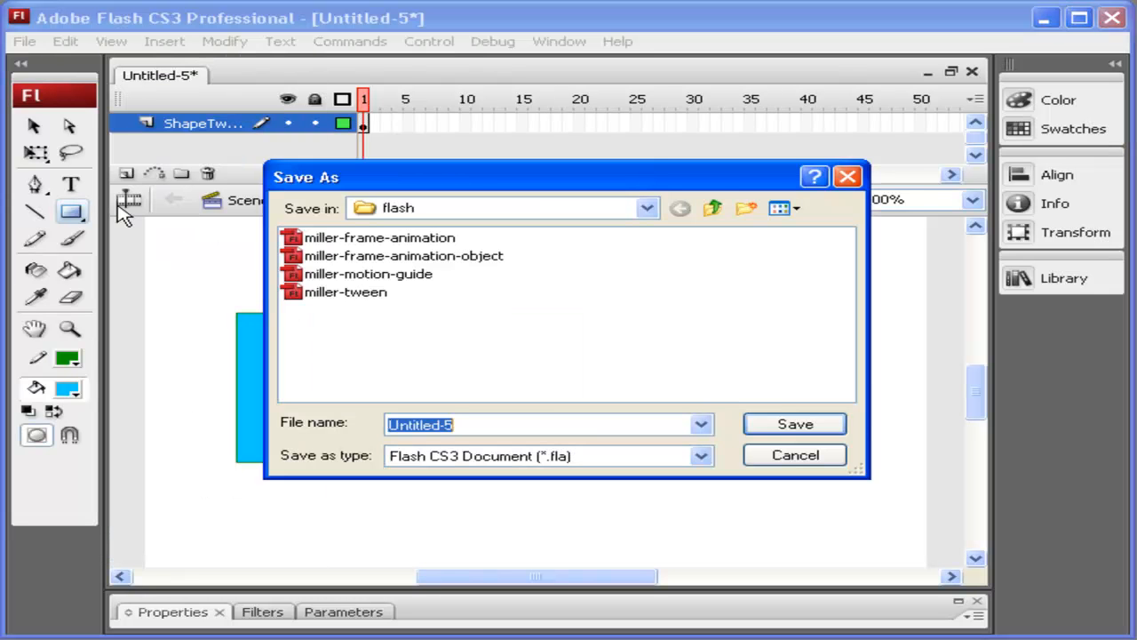
pyautogui.write('miller-s')
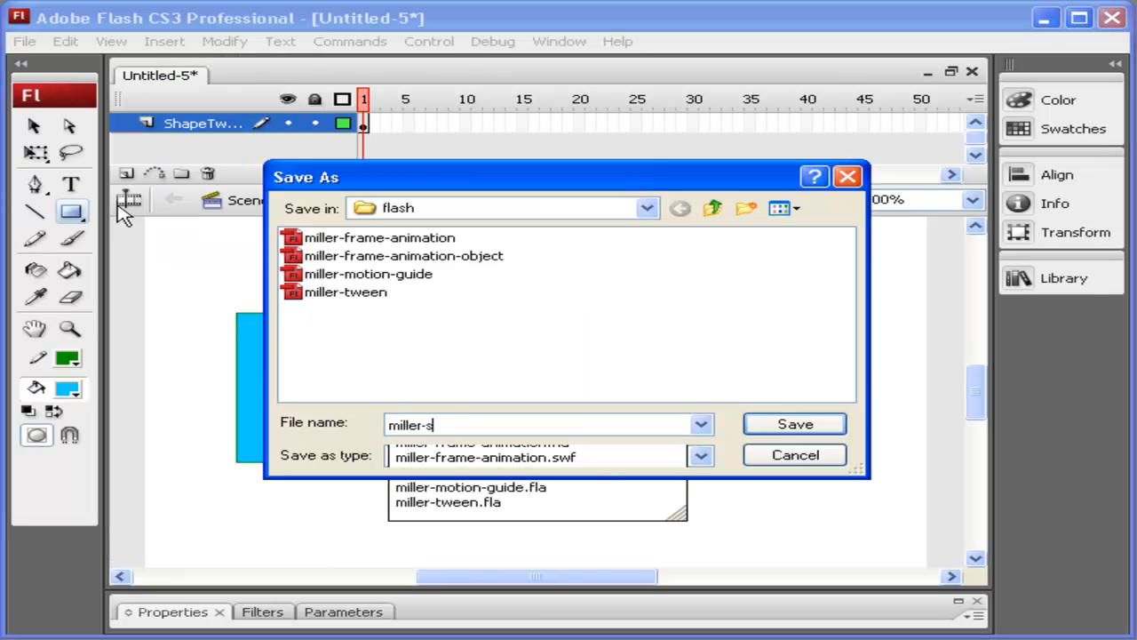
pyautogui.write('hape-tween')
pyautogui.press('Return')
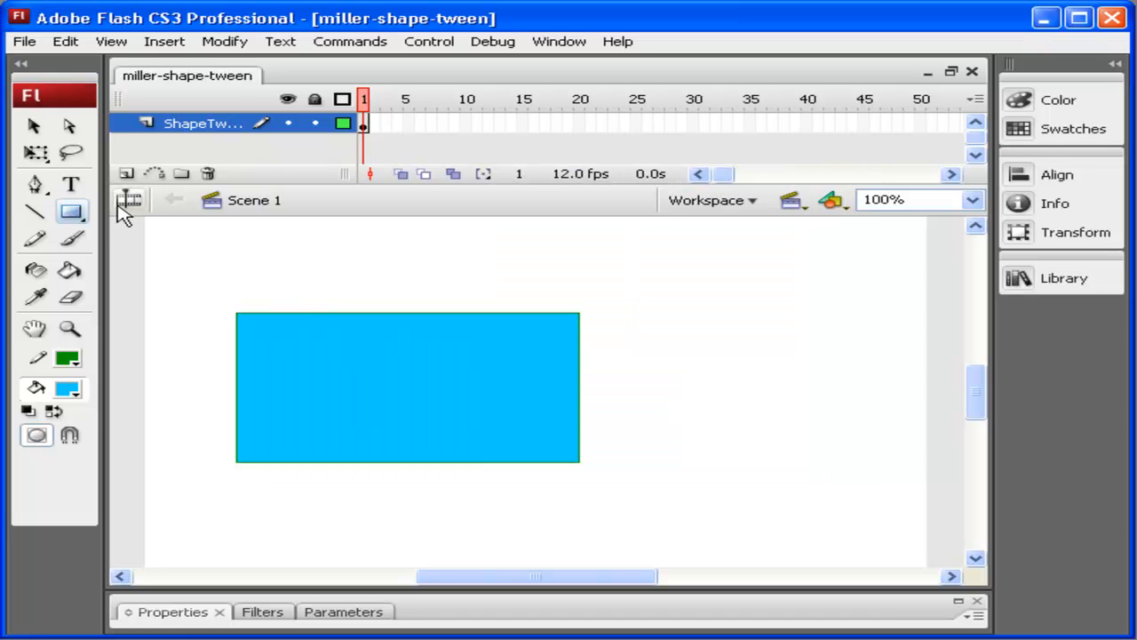
# Step: Insert a blank keyframe at frame 24
pyautogui.click(627, 126)
pyautogui.click(165, 41)
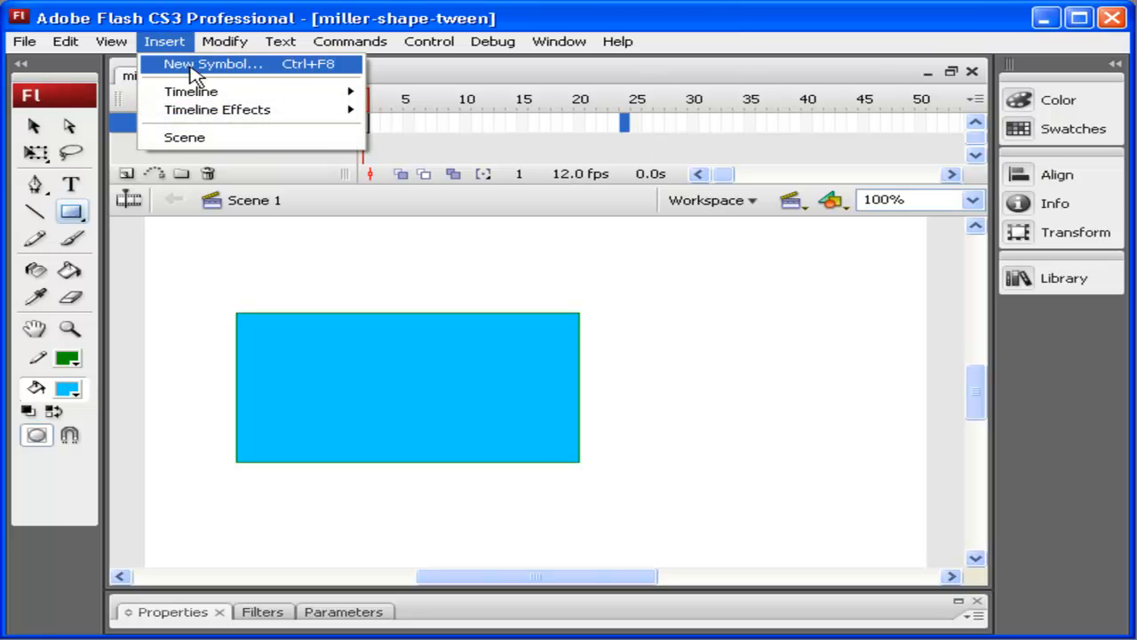
pyautogui.moveTo(223, 95)
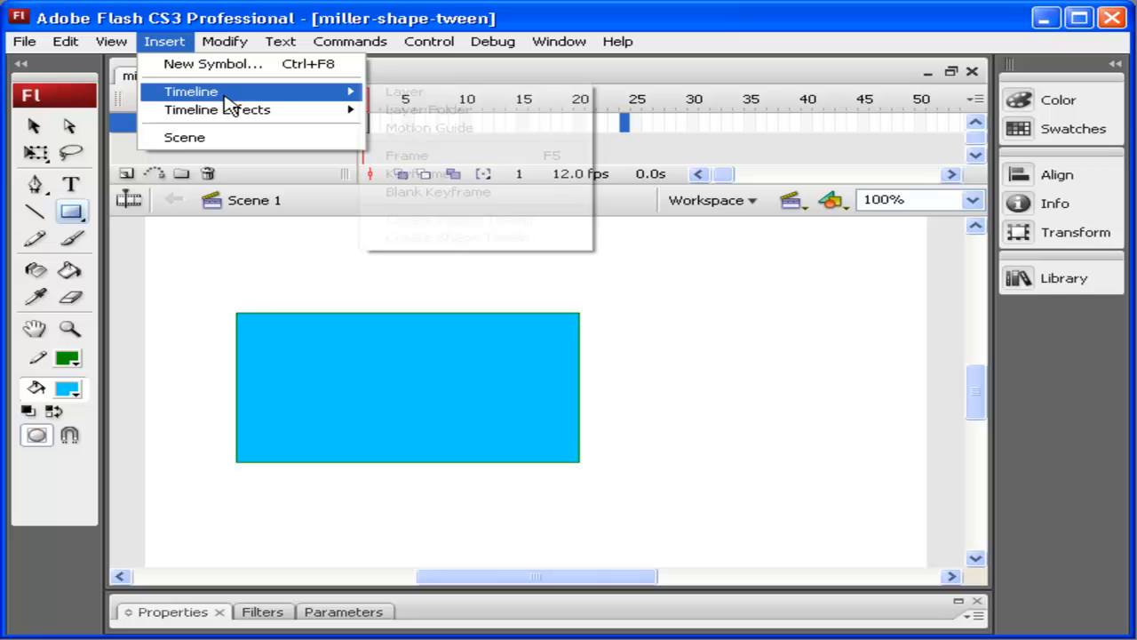
pyautogui.click(527, 199)
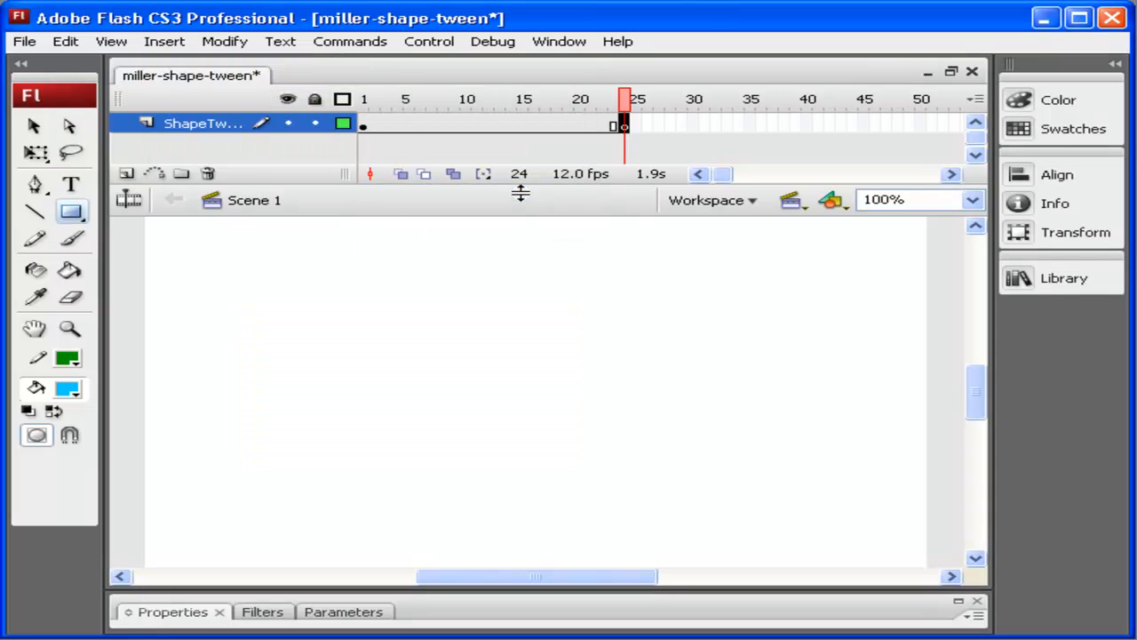
# Step: Draw a circle about 137 pixels wide on frame 24 with the Oval tool
pyautogui.click(73, 211)
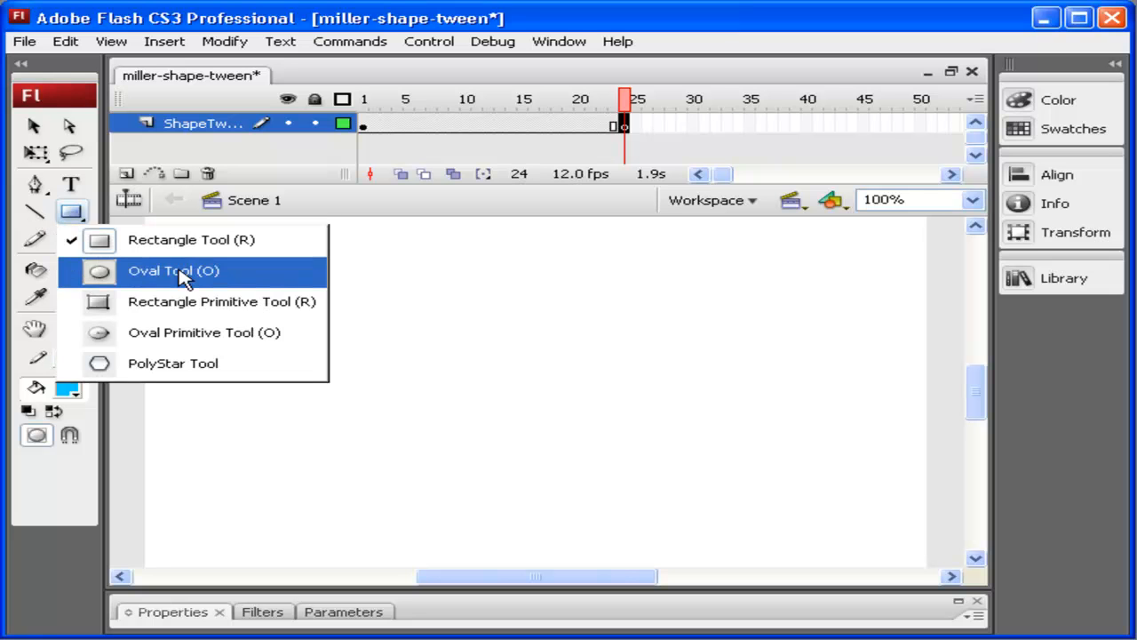
pyautogui.click(180, 271)
pyautogui.moveTo(268, 269); pyautogui.dragTo(462, 413)
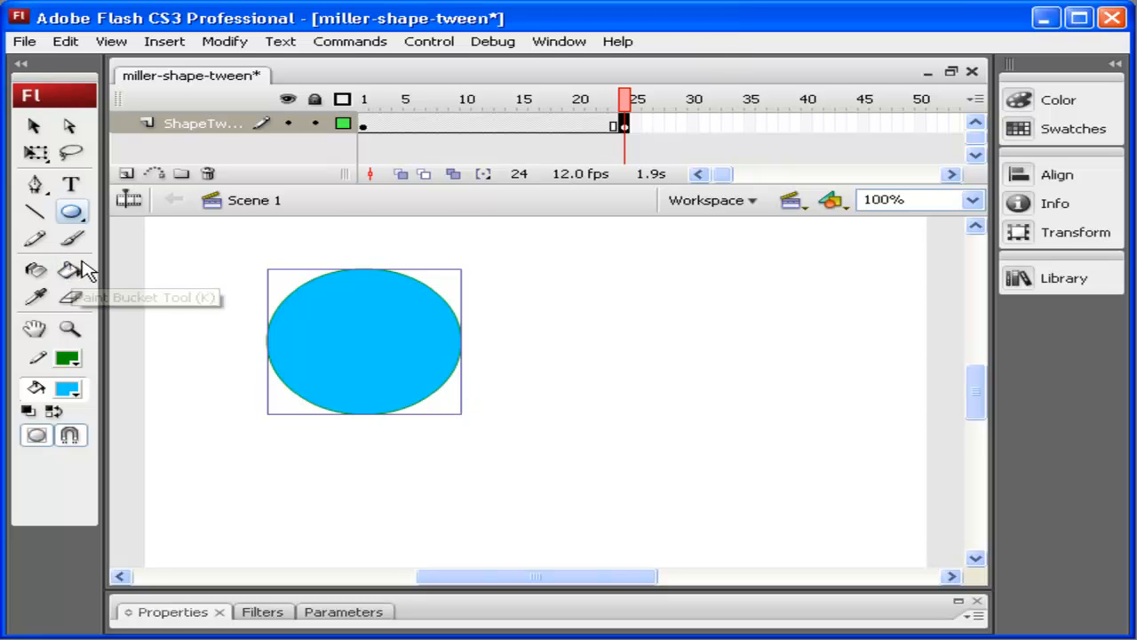
# Step: Select the circle and change its fill colour to dark red
pyautogui.click(33, 126)
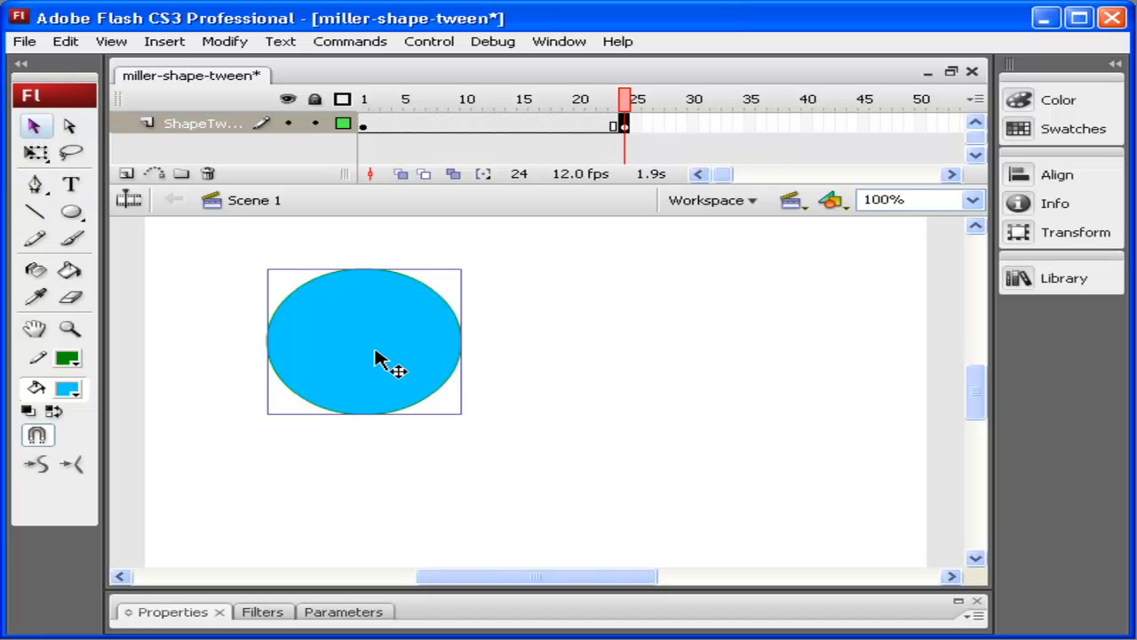
pyautogui.click(965, 607)
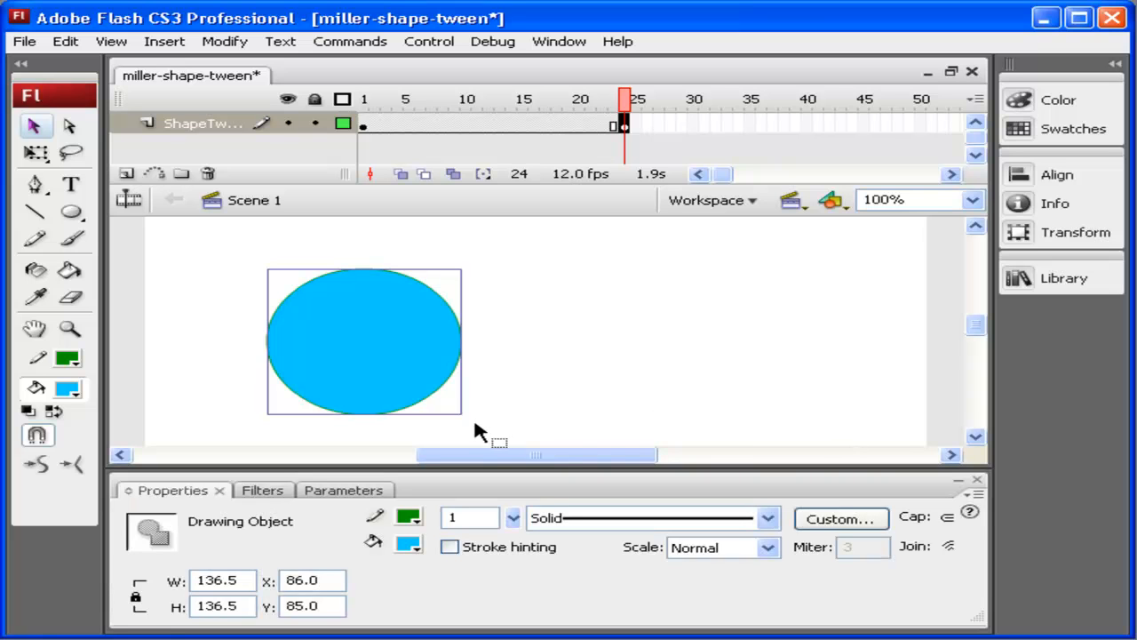
pyautogui.click(410, 543)
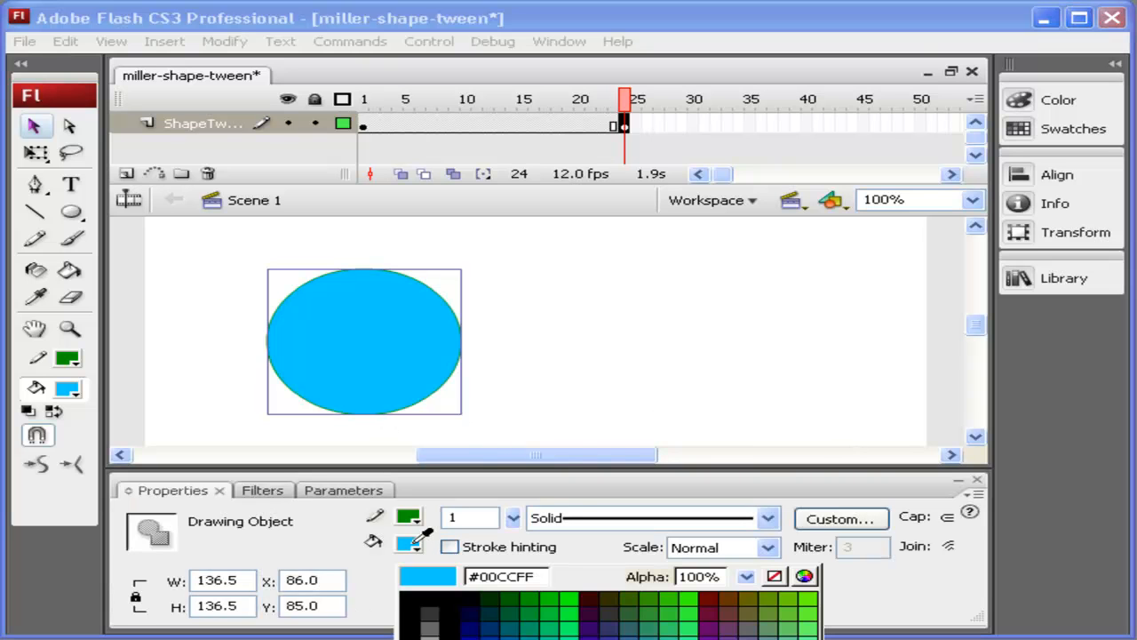
pyautogui.click(710, 600)
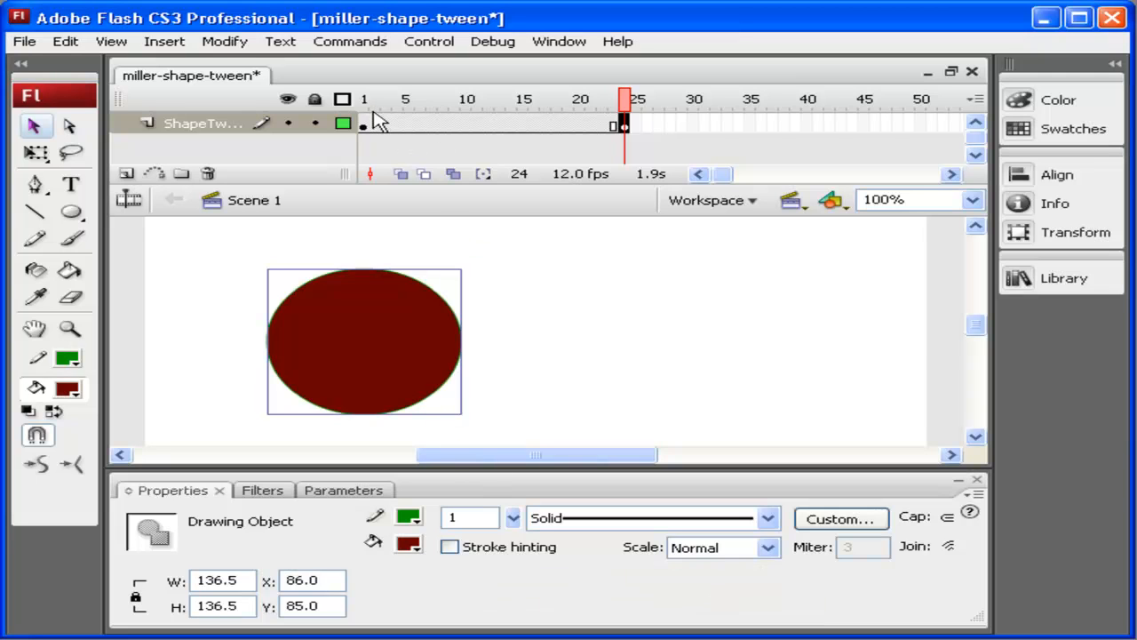
pyautogui.click(960, 481)
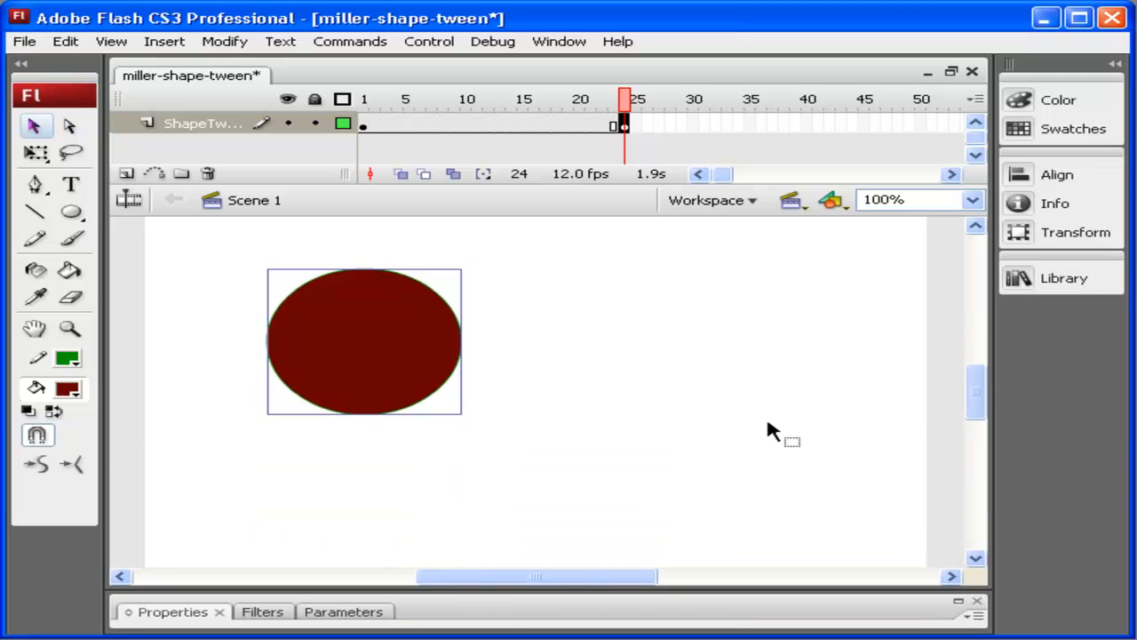
# Step: Create a shape tween on the frames between keyframe 1 and keyframe 24
pyautogui.click(365, 122)
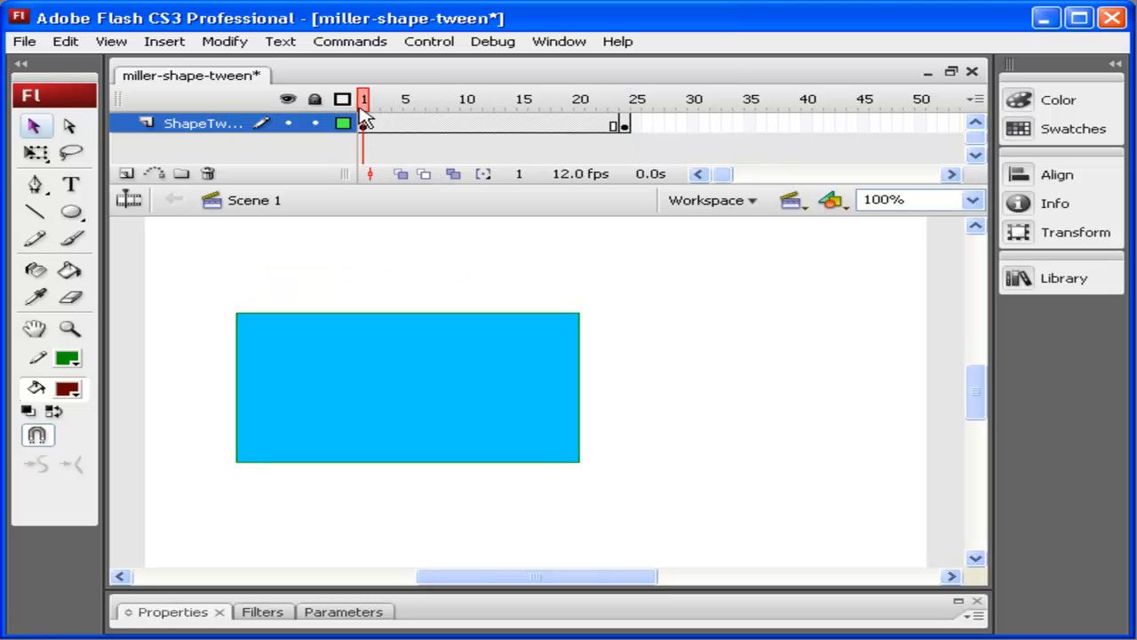
pyautogui.click(625, 125)
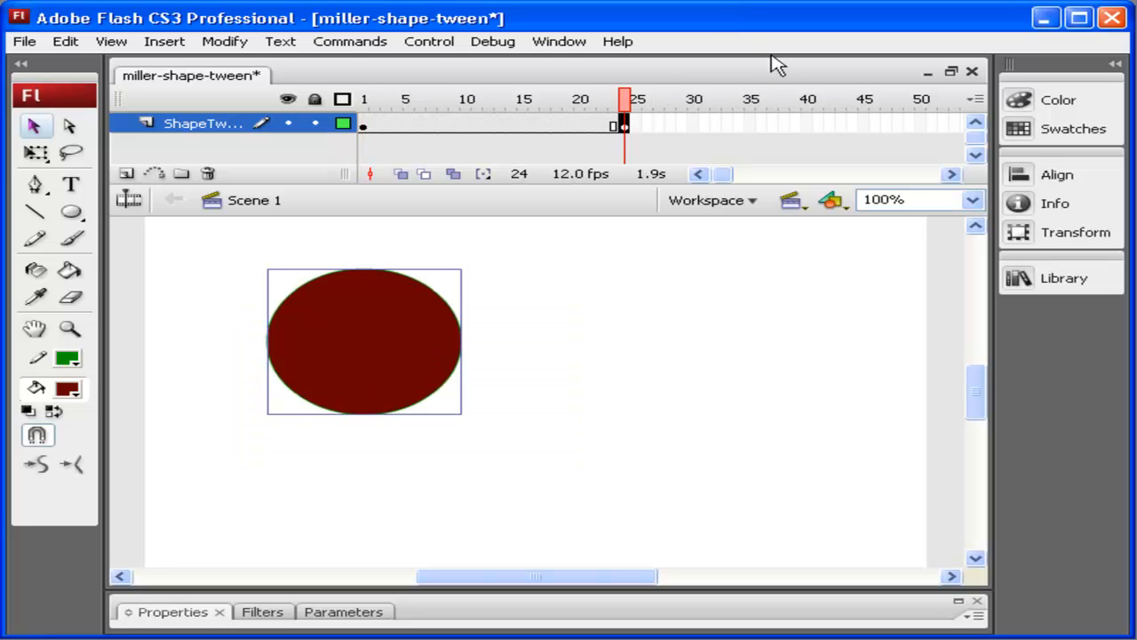
pyautogui.moveTo(629, 109); pyautogui.dragTo(556, 99)
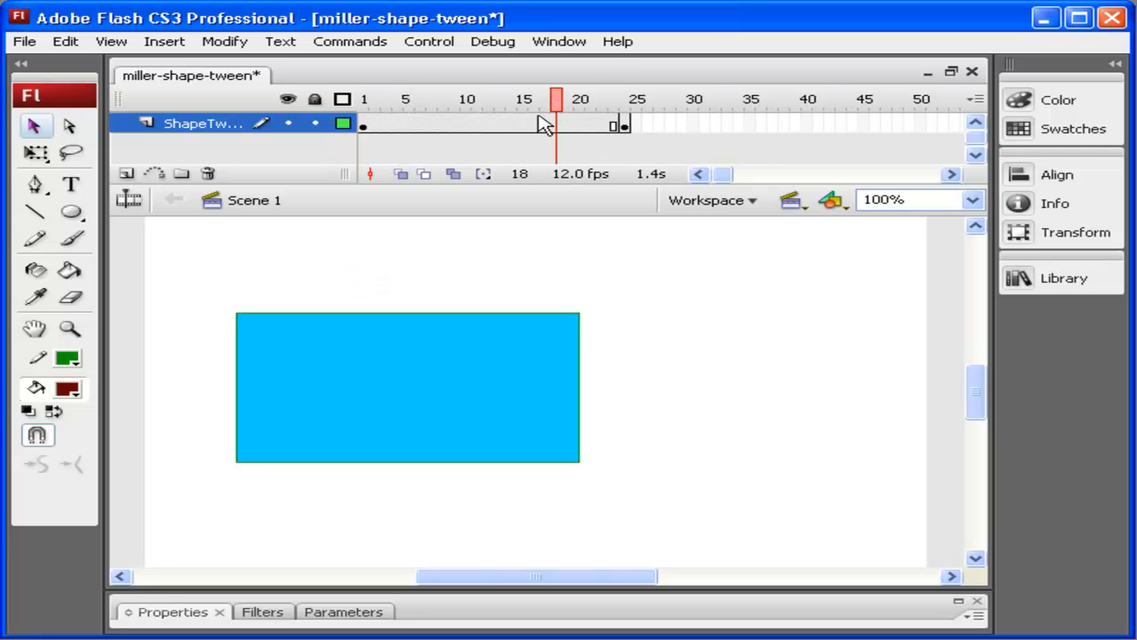
pyautogui.rightClick(532, 124)
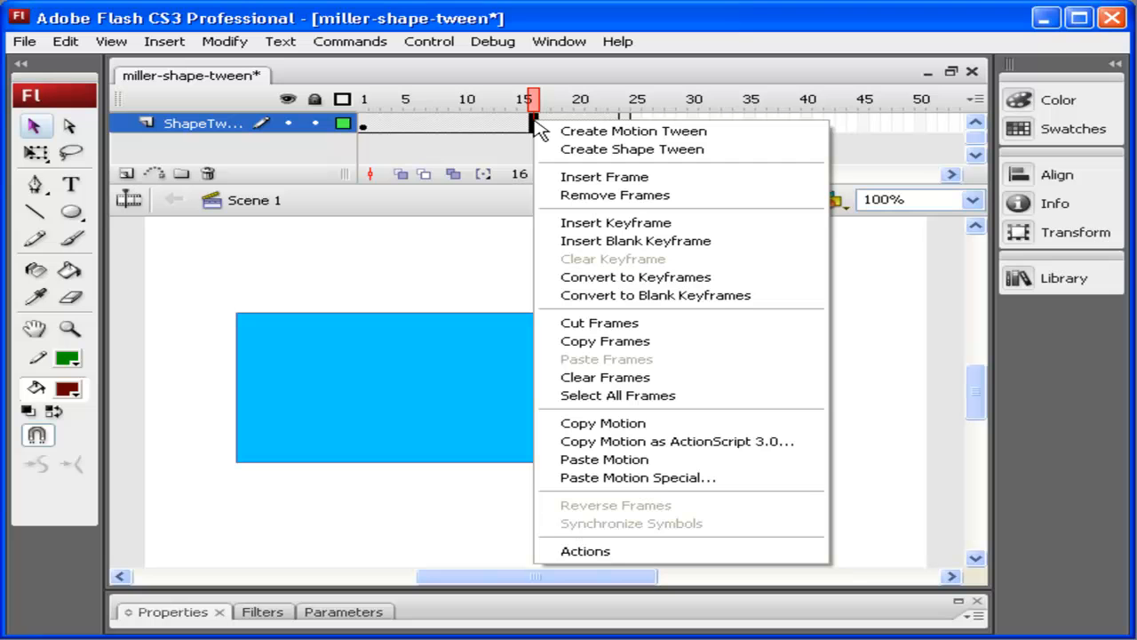
pyautogui.click(600, 149)
# Step: Scrub and play the timeline to preview the shape tween from rectangle to circle
pyautogui.moveTo(533, 100)
pyautogui.mouseDown()
pyautogui.moveTo(367, 104)
pyautogui.moveTo(550, 101)
pyautogui.mouseUp()
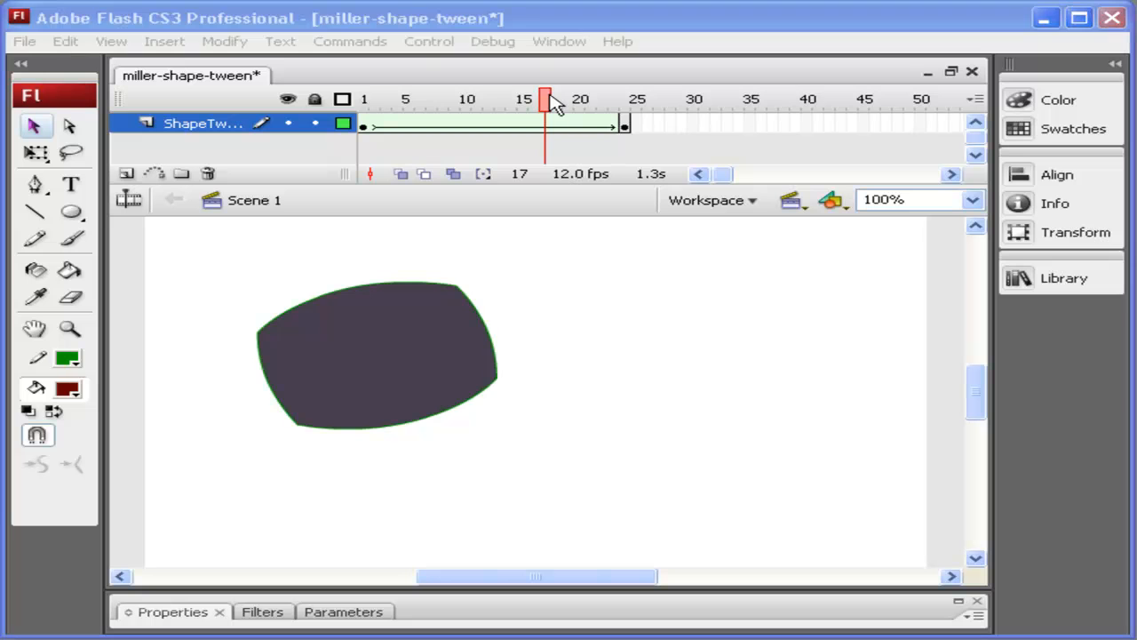
pyautogui.moveTo(551, 103); pyautogui.dragTo(366, 92)
pyautogui.press('Return')
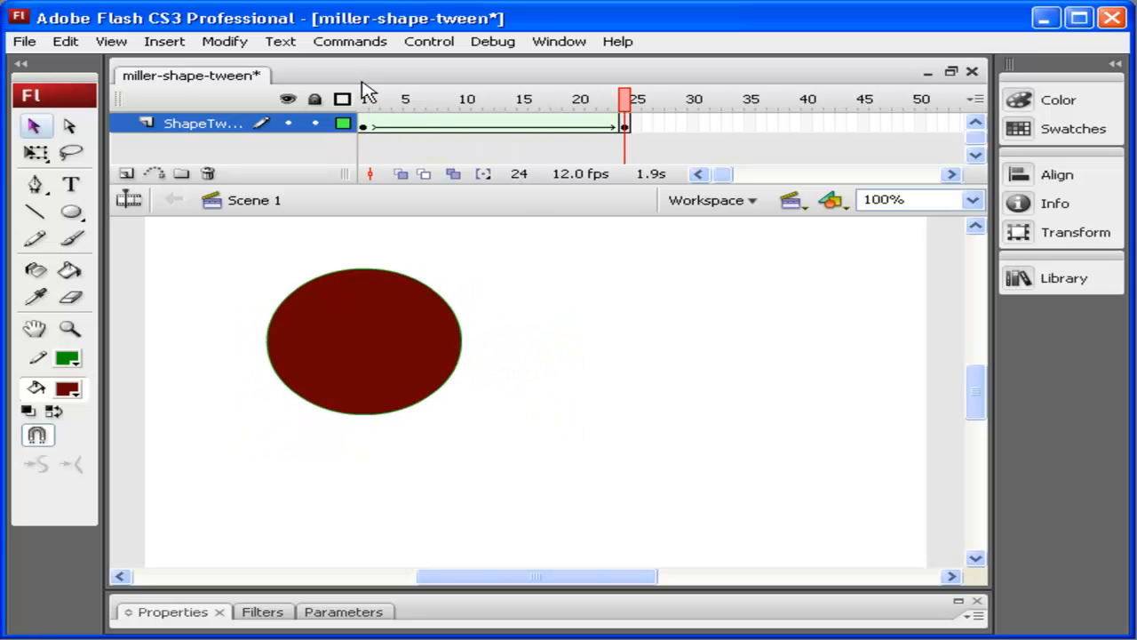
pyautogui.press('Return')
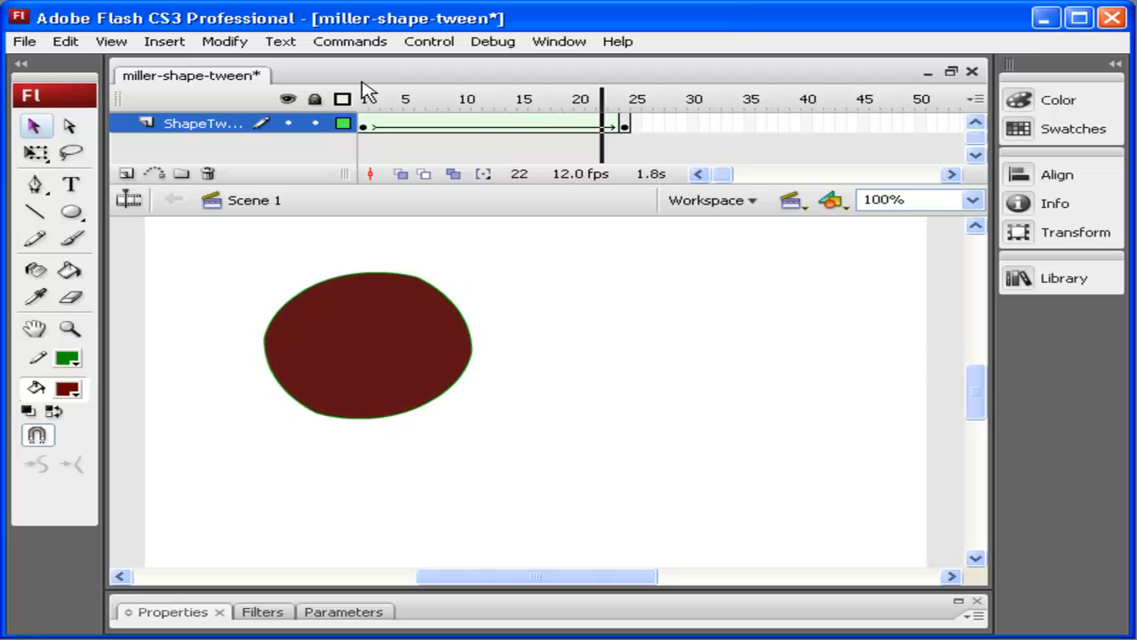
pyautogui.press('Return')
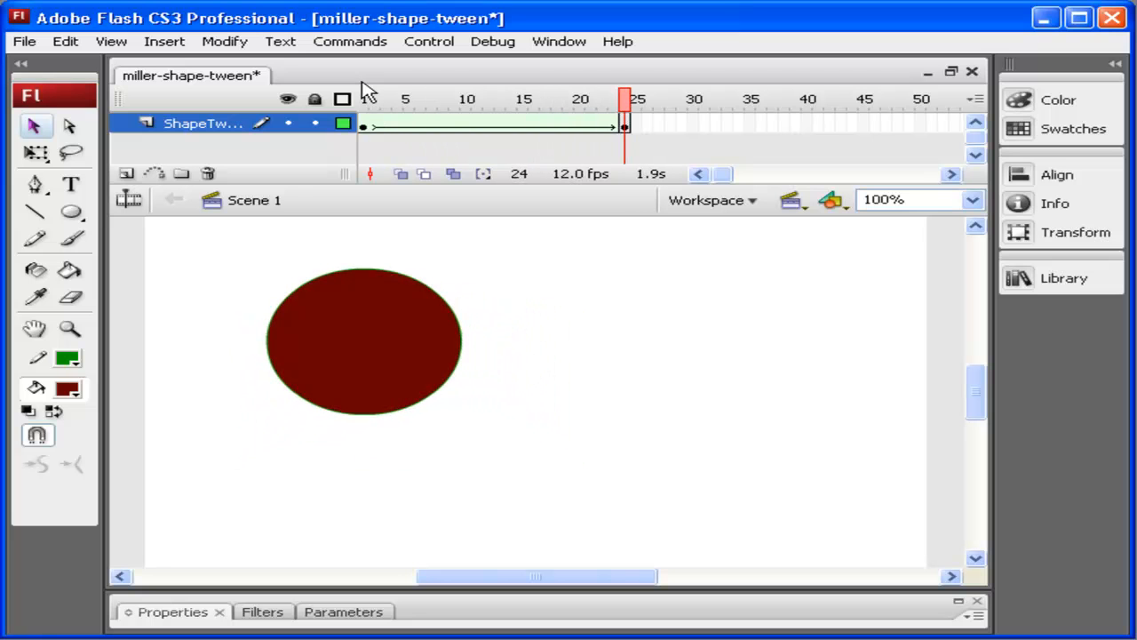
pyautogui.moveTo(632, 114); pyautogui.dragTo(327, 54)
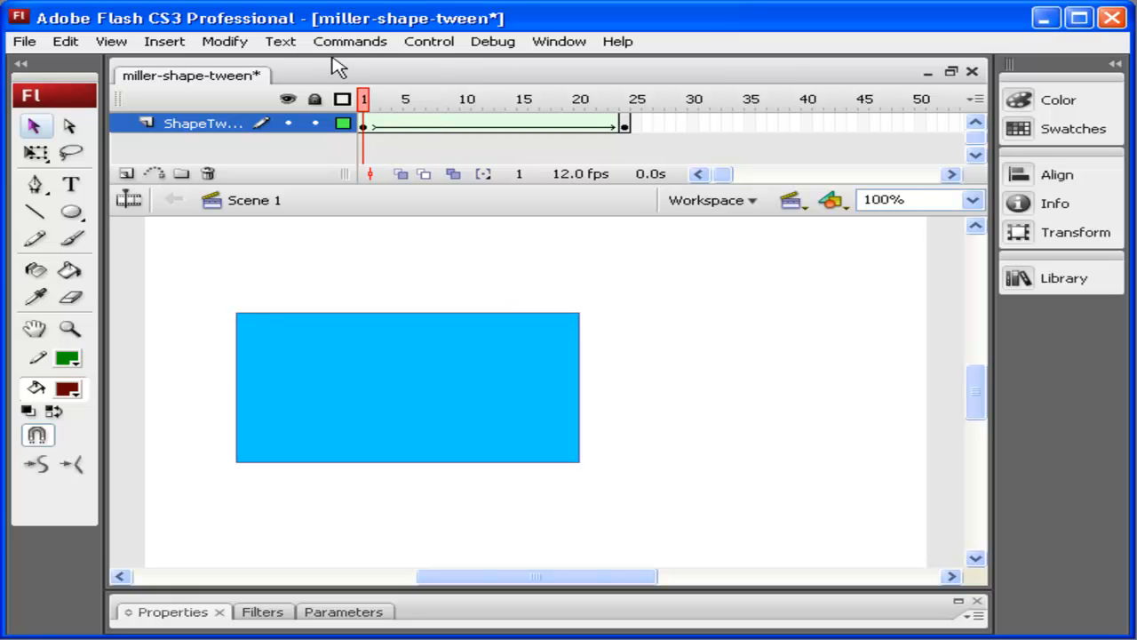
pyautogui.moveTo(373, 103); pyautogui.dragTo(146, 33)
pyautogui.press('F1')
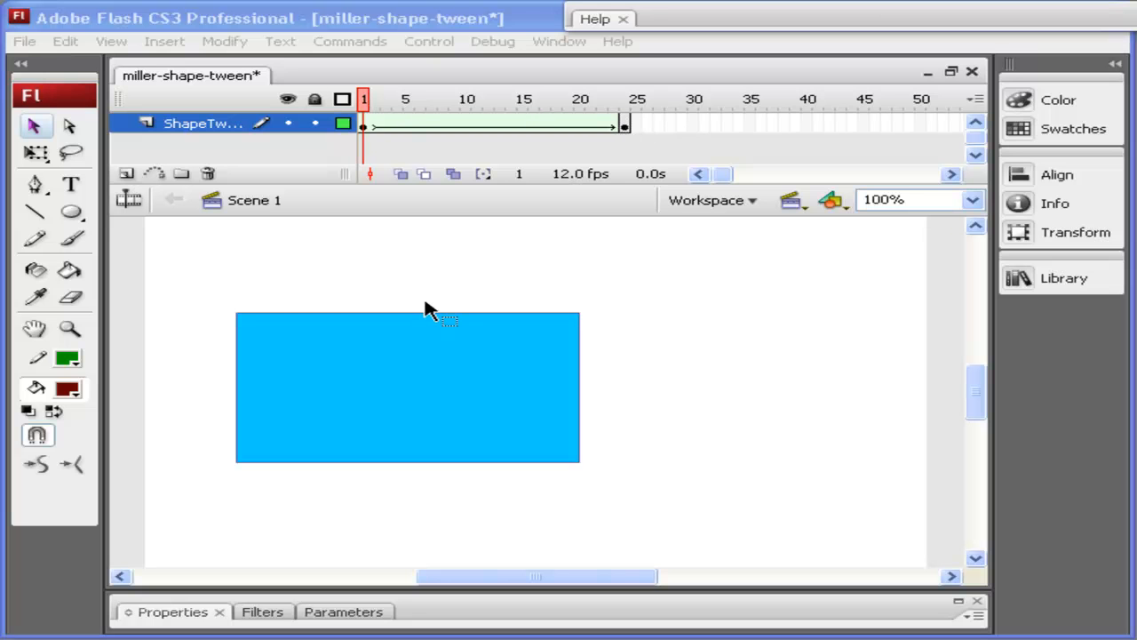
# Step: On frame 1, add a shape hint and place it on the rectangle's top-left corner
pyautogui.click(34, 127)
pyautogui.click(406, 416)
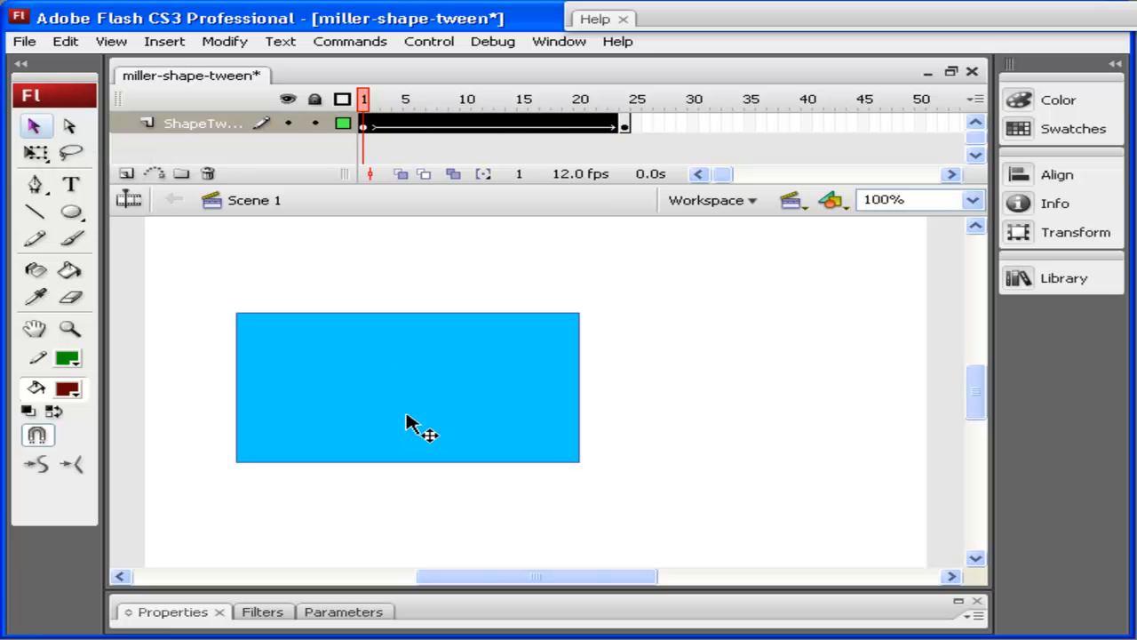
pyautogui.click(364, 124)
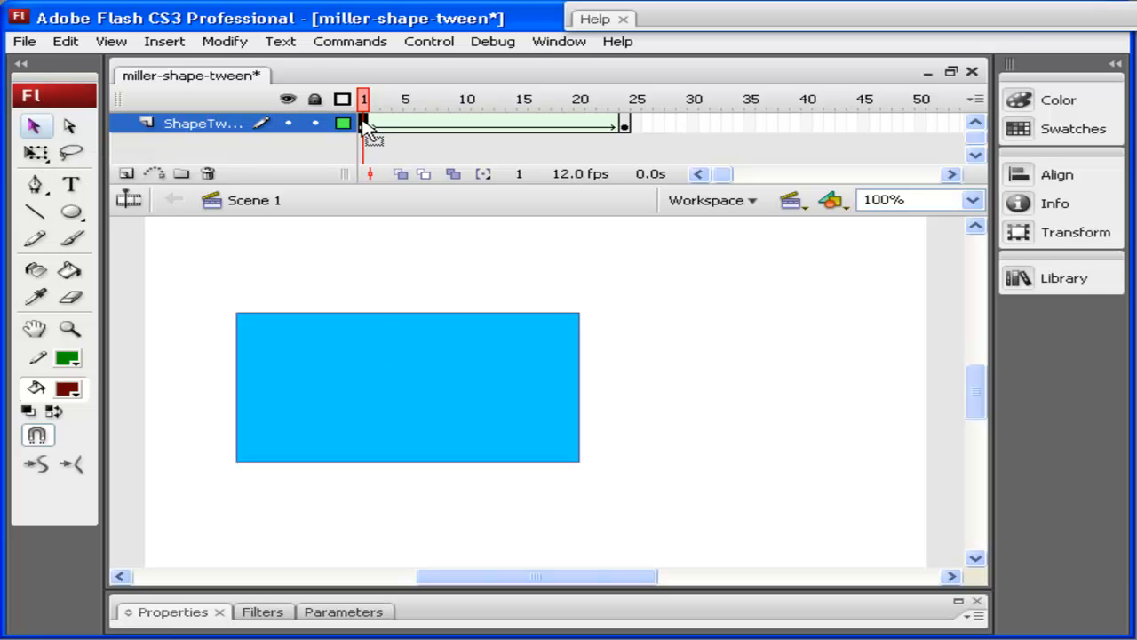
pyautogui.click(411, 418)
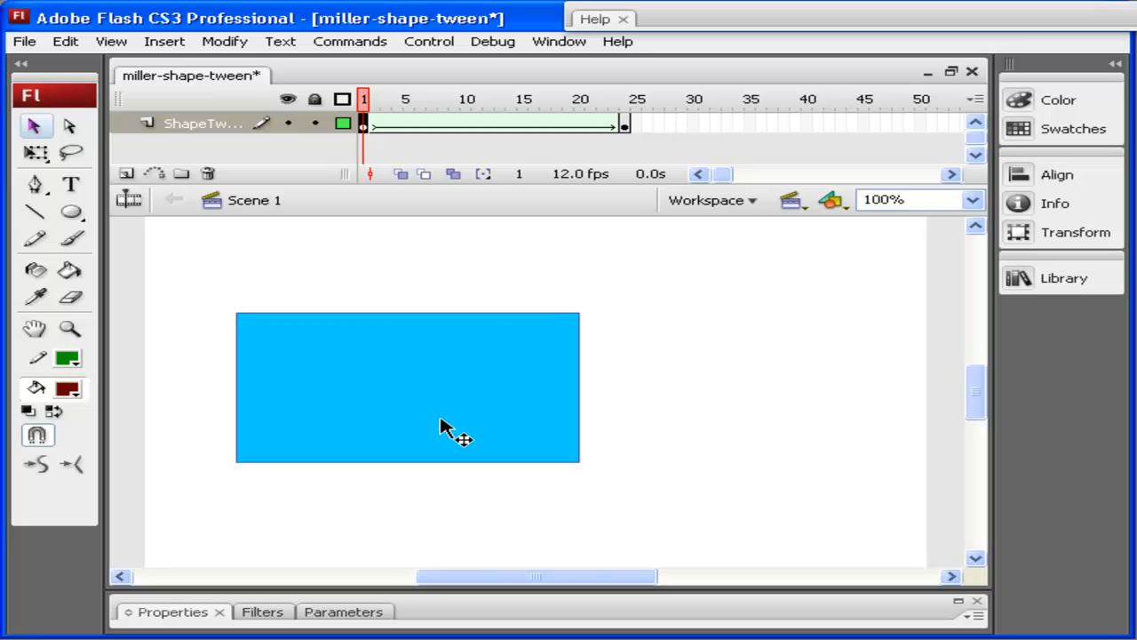
pyautogui.click(221, 45)
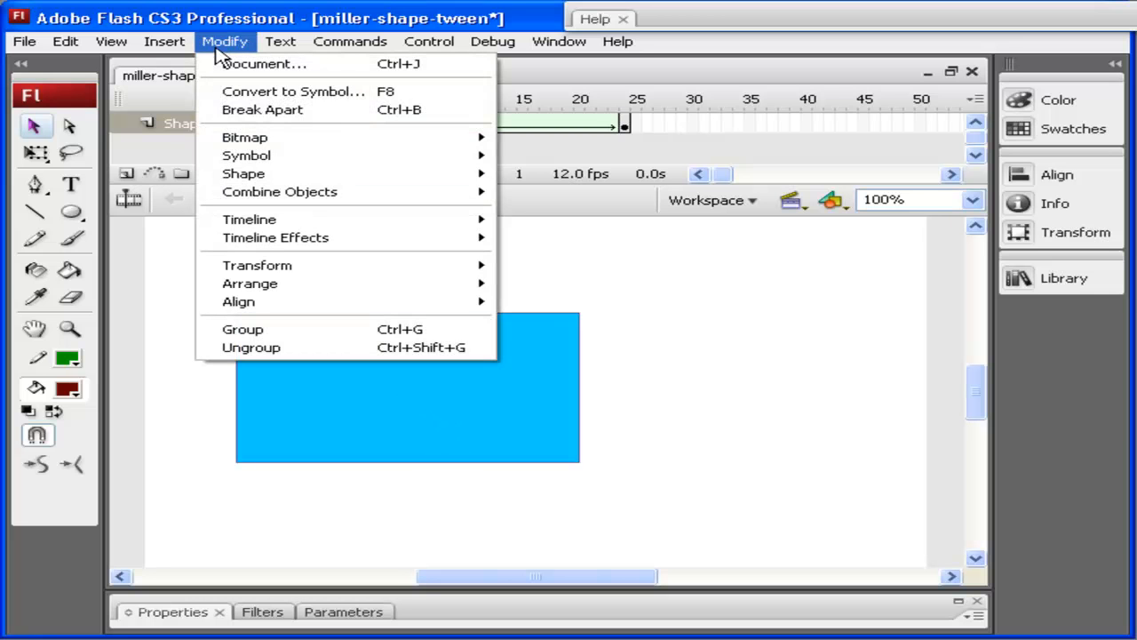
pyautogui.moveTo(320, 178)
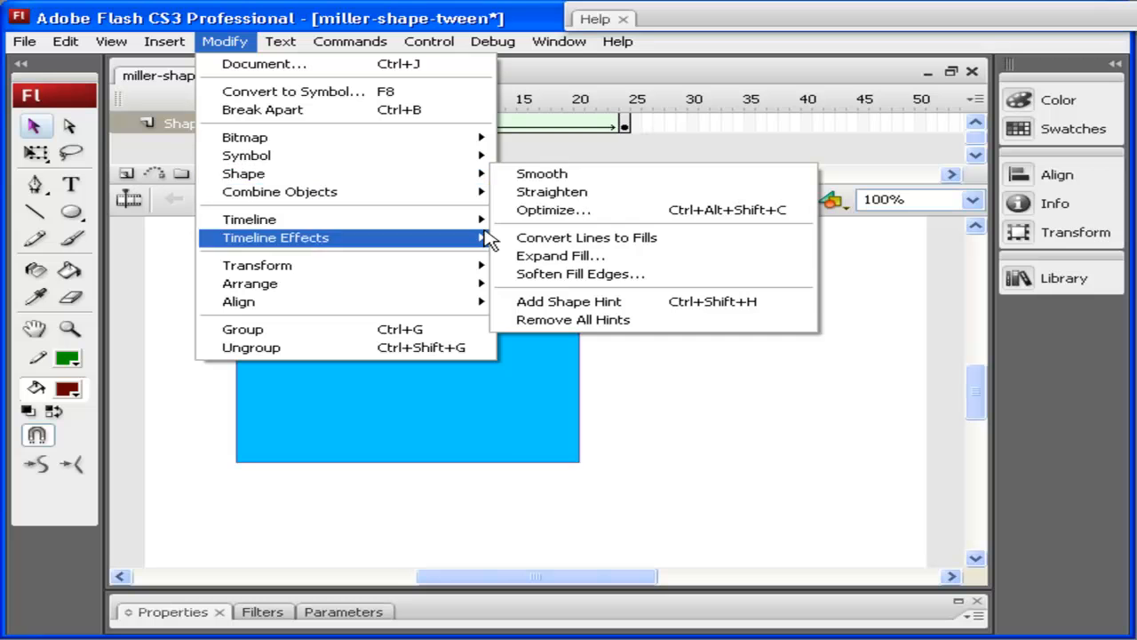
pyautogui.click(626, 306)
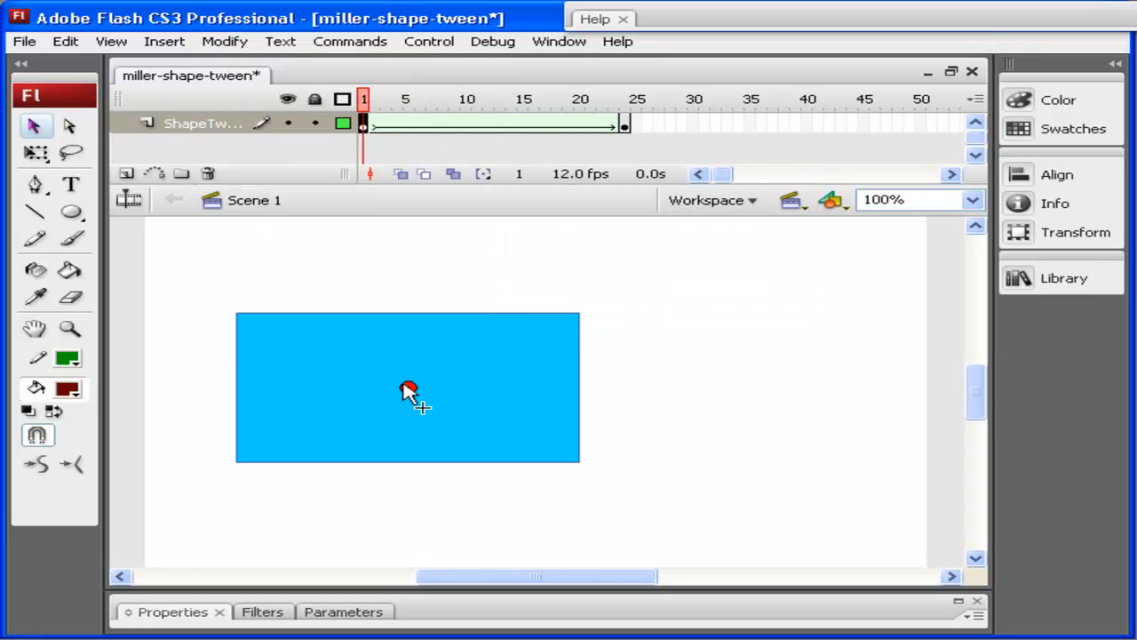
pyautogui.moveTo(233, 313); pyautogui.dragTo(234, 314)
# Step: On frame 24, move the matching shape hint to the circle's lower-right edge
pyautogui.click(625, 129)
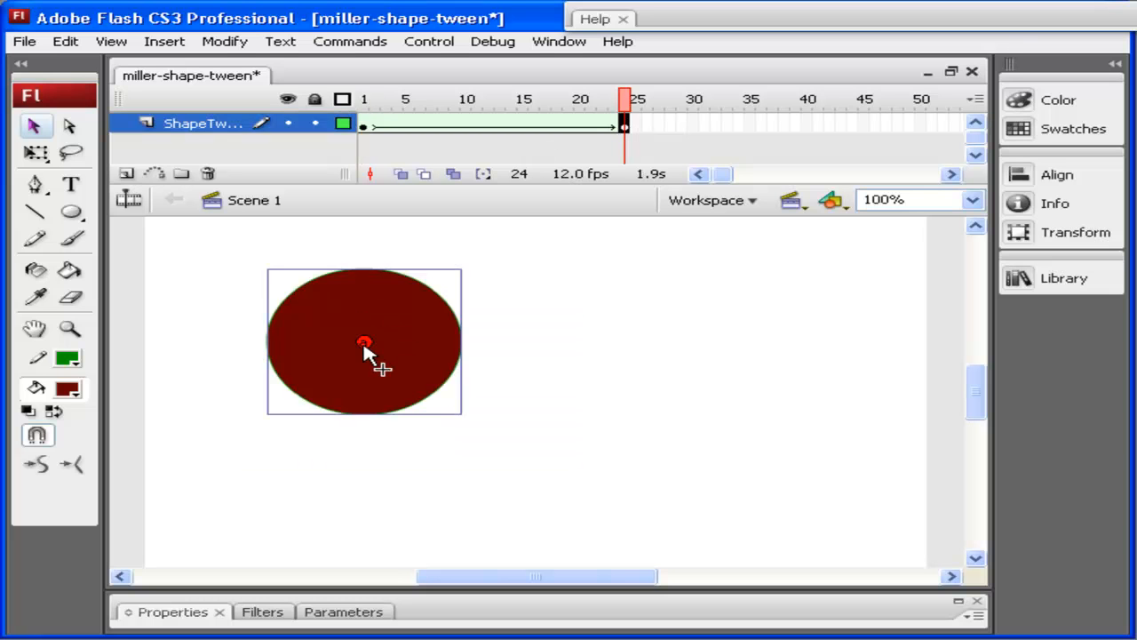
pyautogui.moveTo(366, 347); pyautogui.dragTo(423, 400)
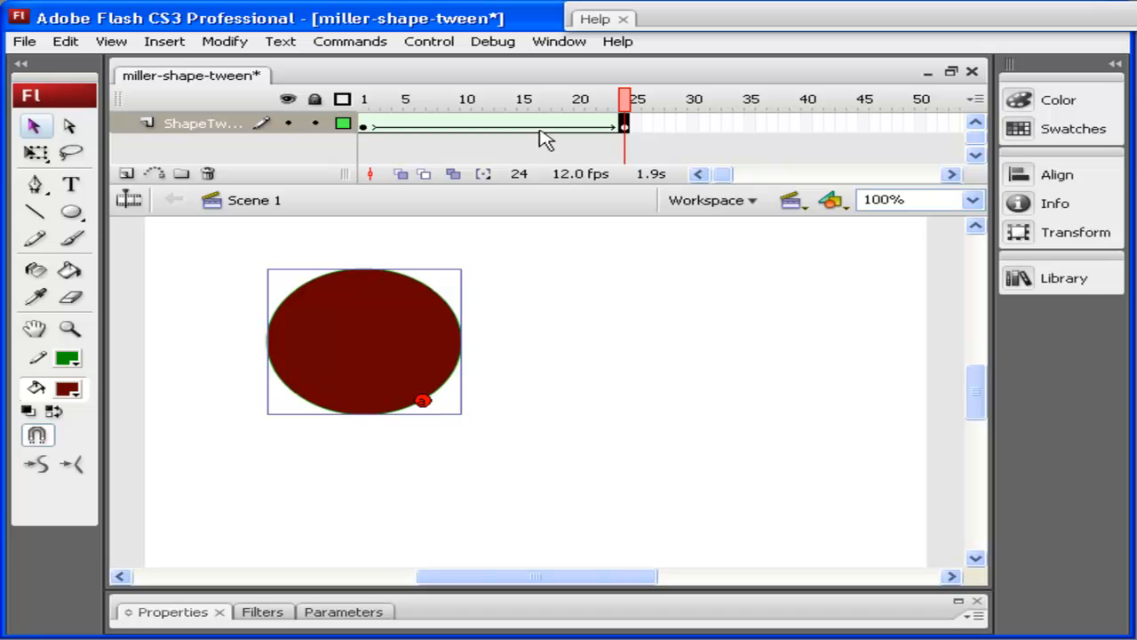
# Step: Play the tween from frame 1 to preview how the shape hint affects the morph
pyautogui.click(362, 127)
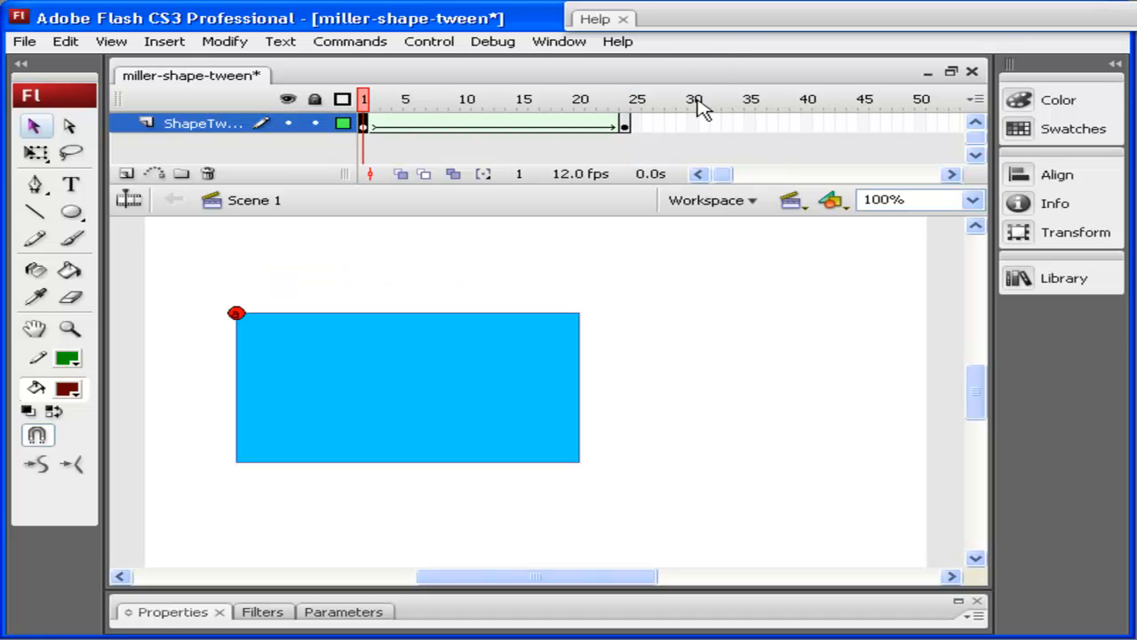
pyautogui.click(626, 127)
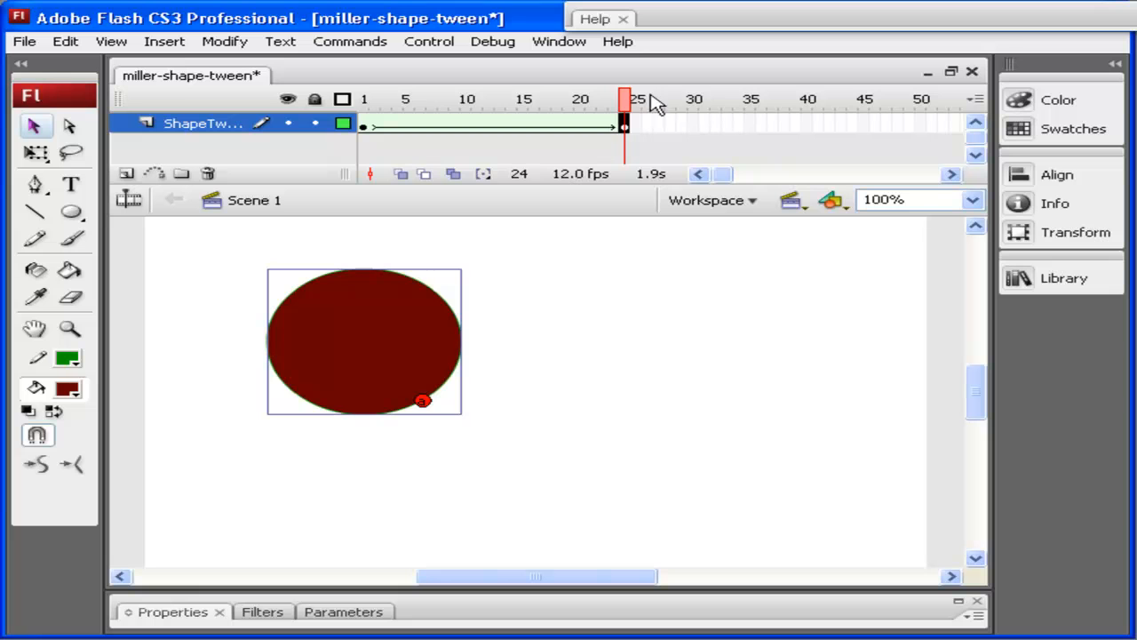
pyautogui.click(365, 99)
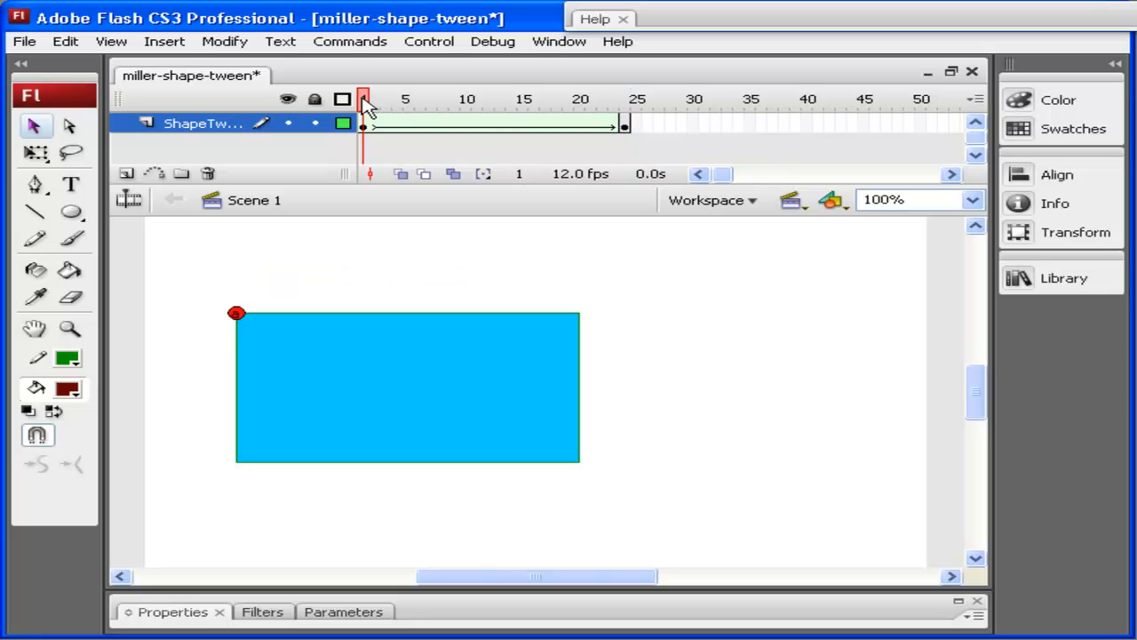
pyautogui.press('Return')
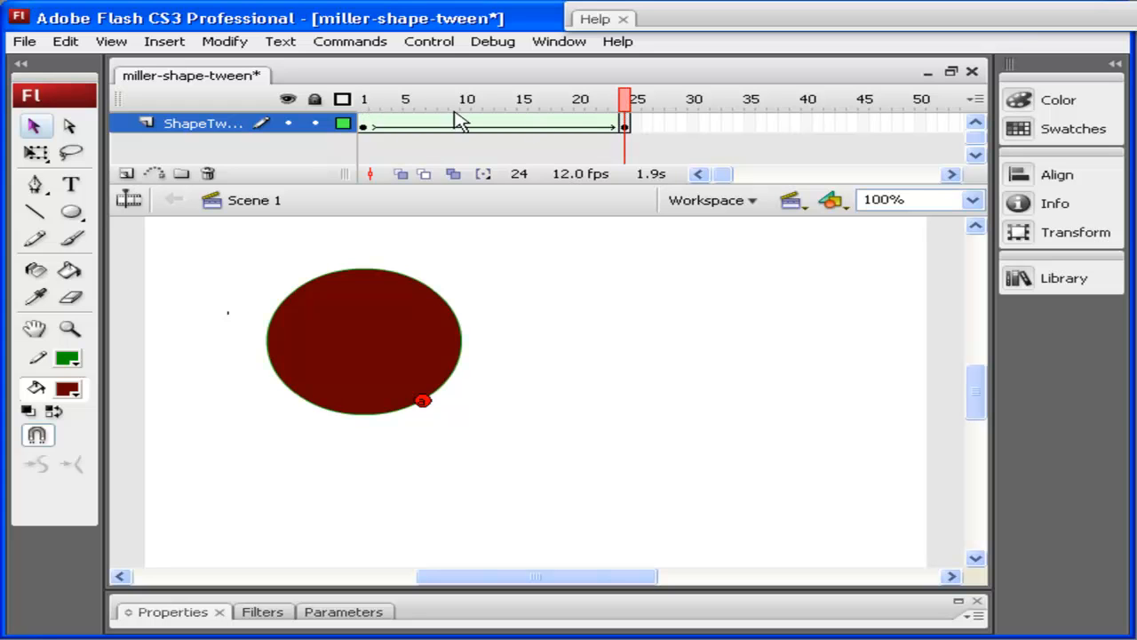
pyautogui.click(366, 126)
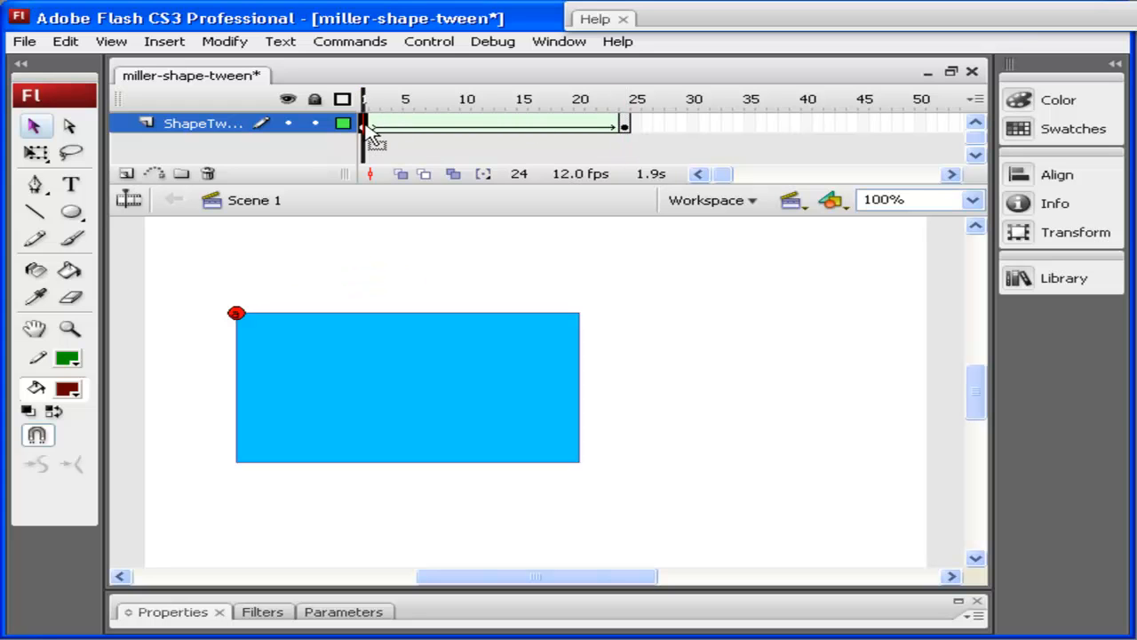
# Step: On frame 1, add a second shape hint and place it on the rectangle's bottom-left corner
pyautogui.click(246, 47)
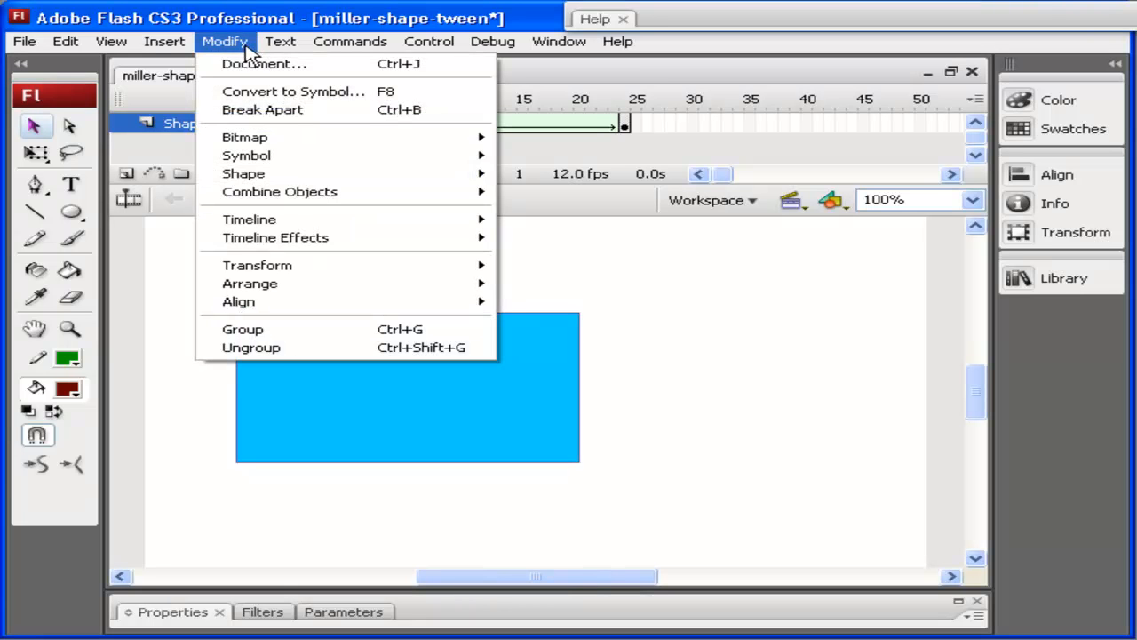
pyautogui.moveTo(333, 180)
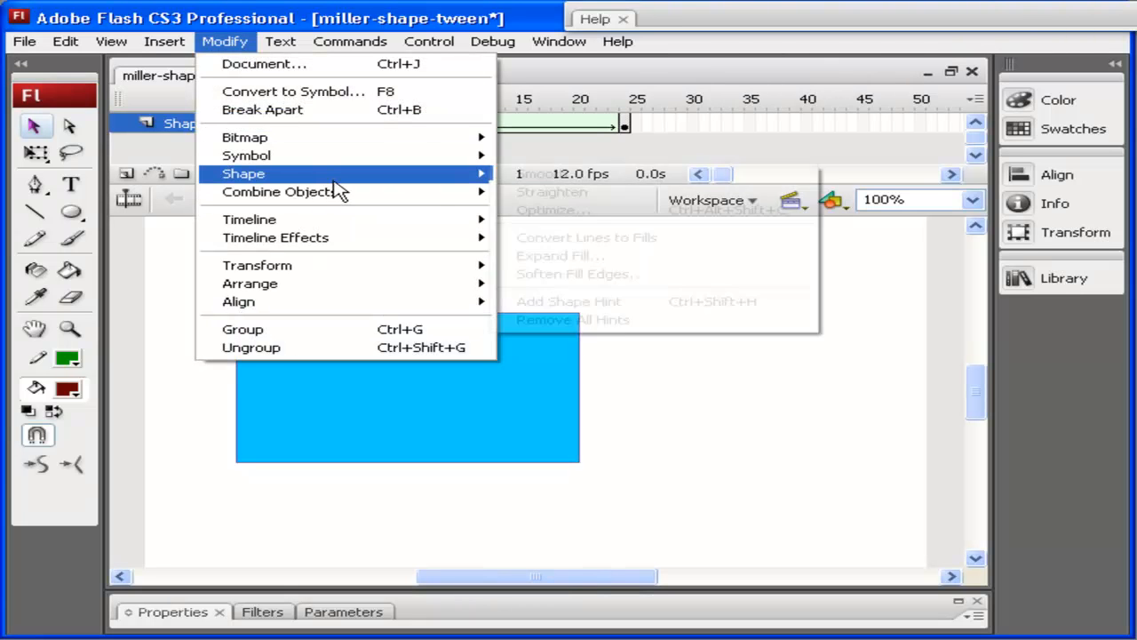
pyautogui.click(635, 304)
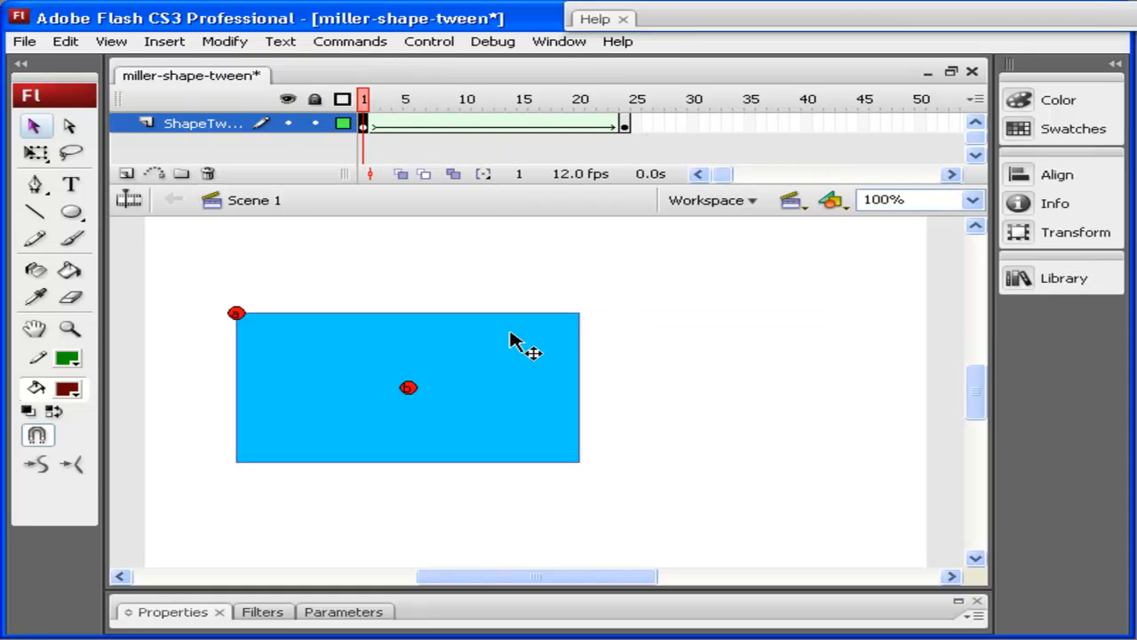
pyautogui.moveTo(409, 388); pyautogui.dragTo(252, 469)
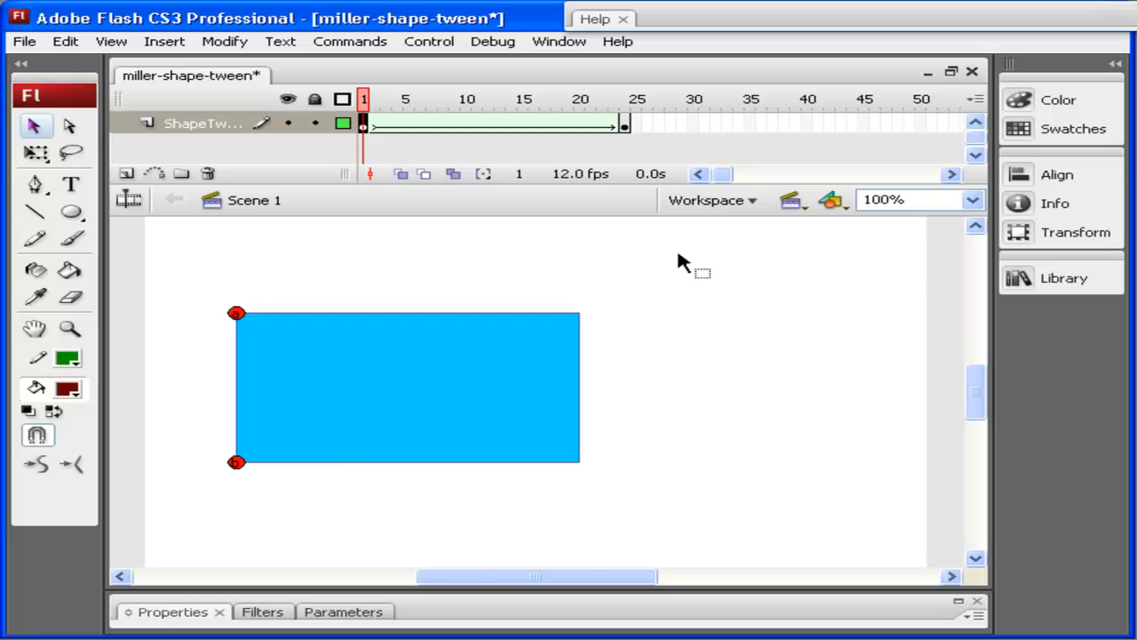
# Step: On frame 24, move the second shape hint to the circle's upper-right edge and replay the tween from frame 1
pyautogui.click(625, 126)
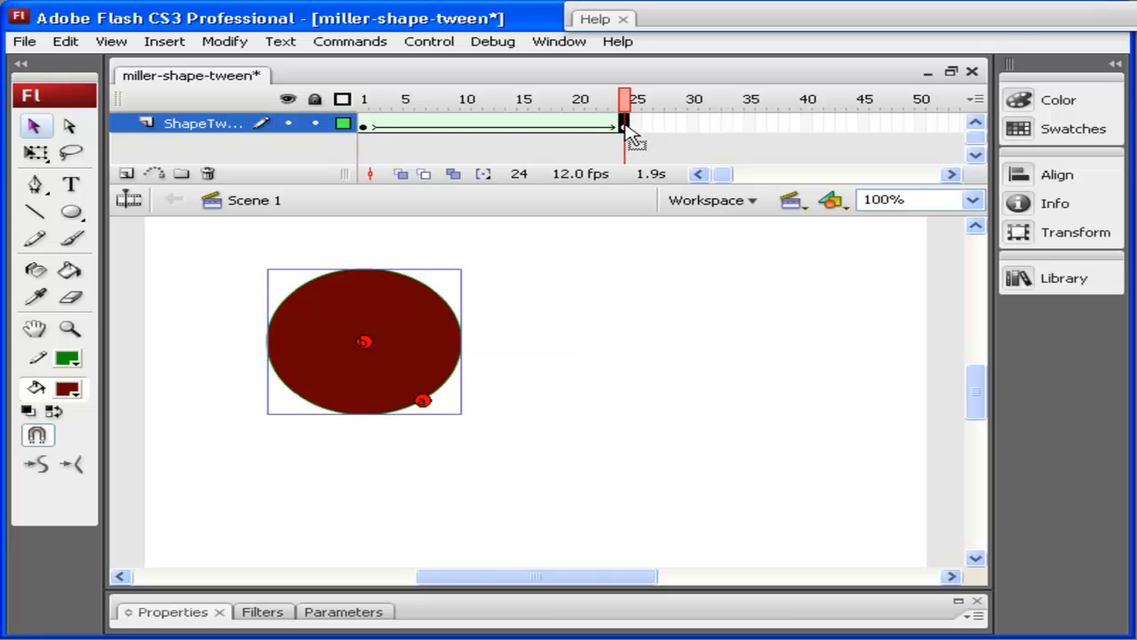
pyautogui.moveTo(364, 342); pyautogui.dragTo(430, 288)
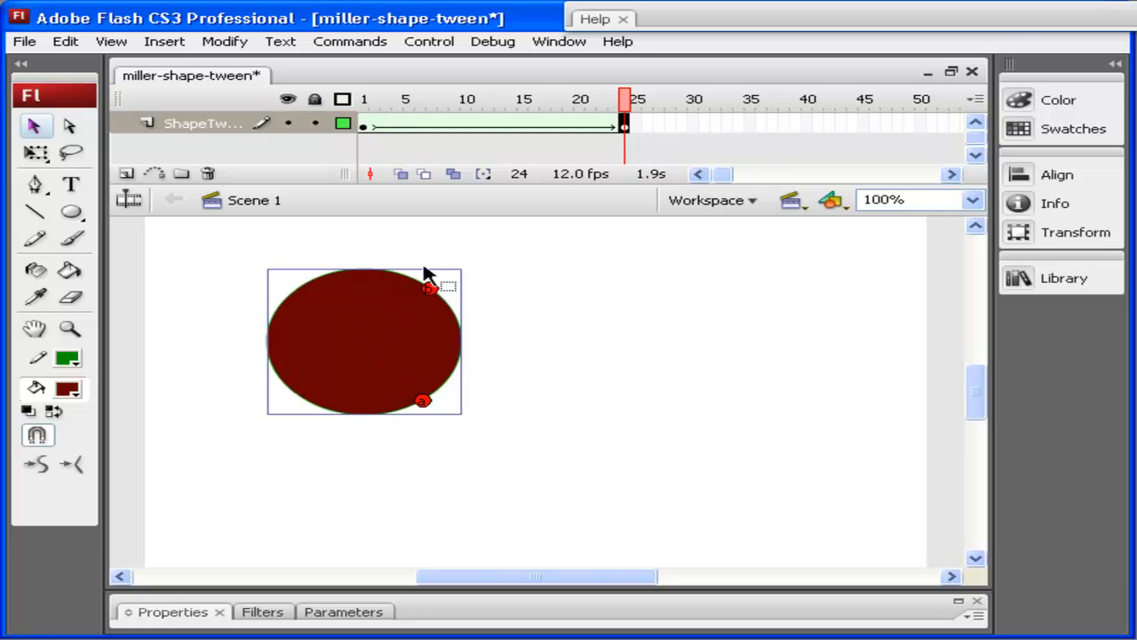
pyautogui.click(362, 106)
pyautogui.press('Return')
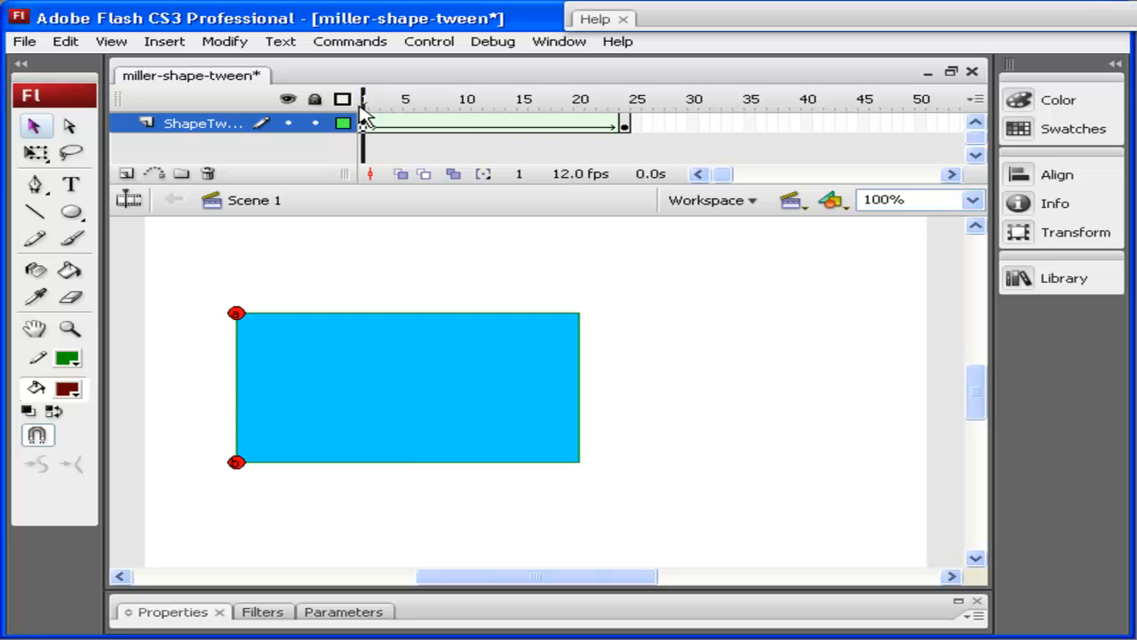